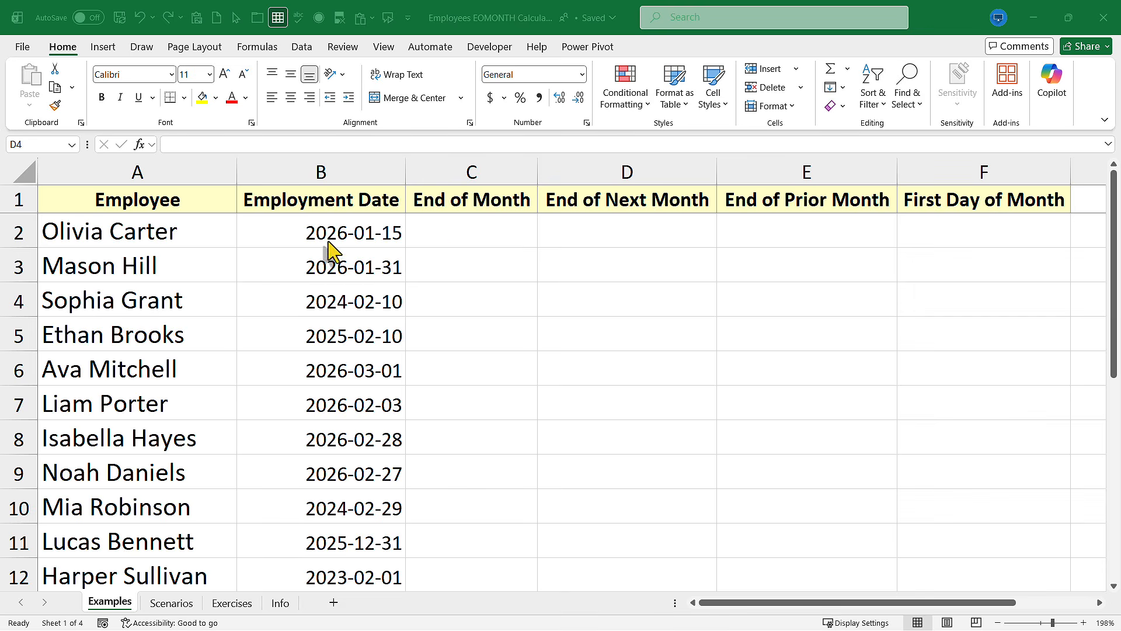
# Enter the formula =EOMONTH(B2,0) in the first End of Month cell, C2
pyautogui.click(484, 227)
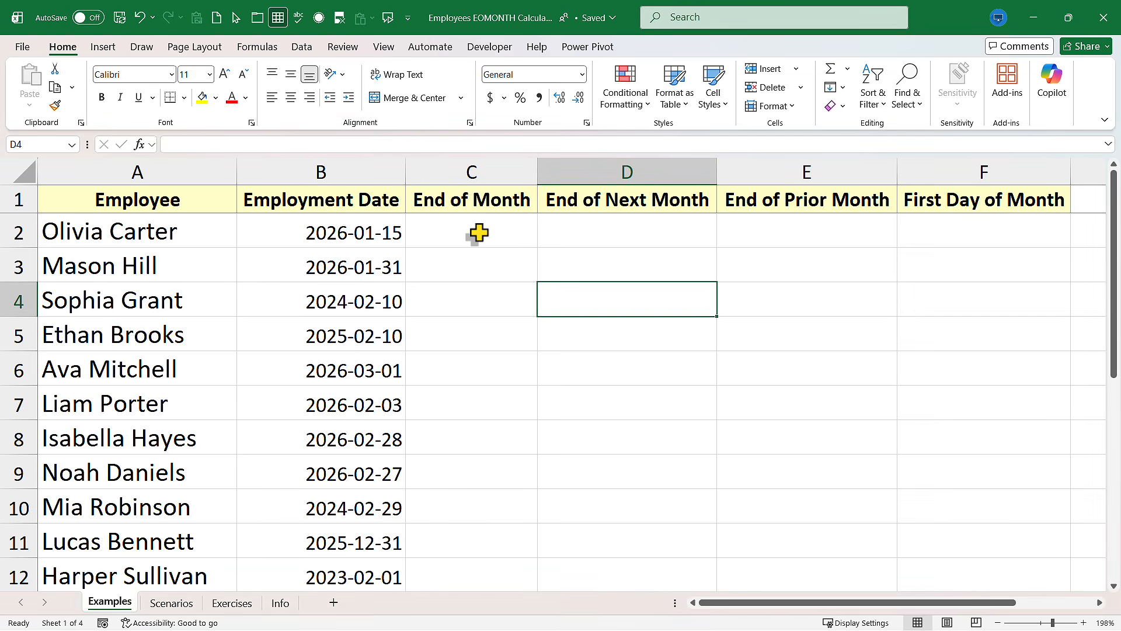
pyautogui.click(479, 233)
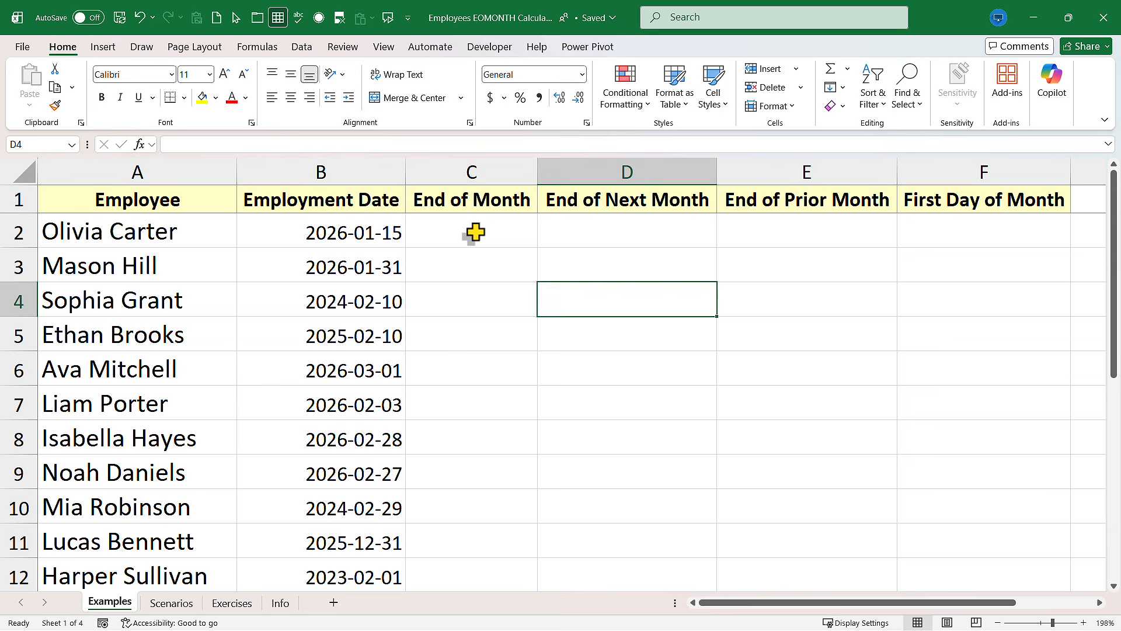
pyautogui.click(475, 232)
pyautogui.write('=')
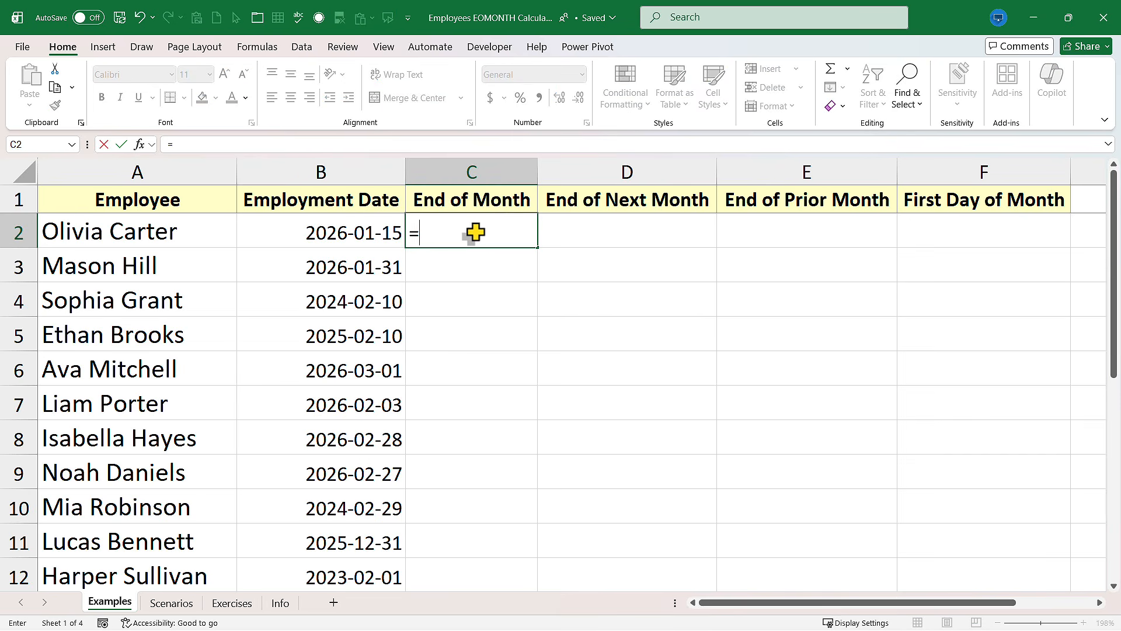
pyautogui.write('eomonth')
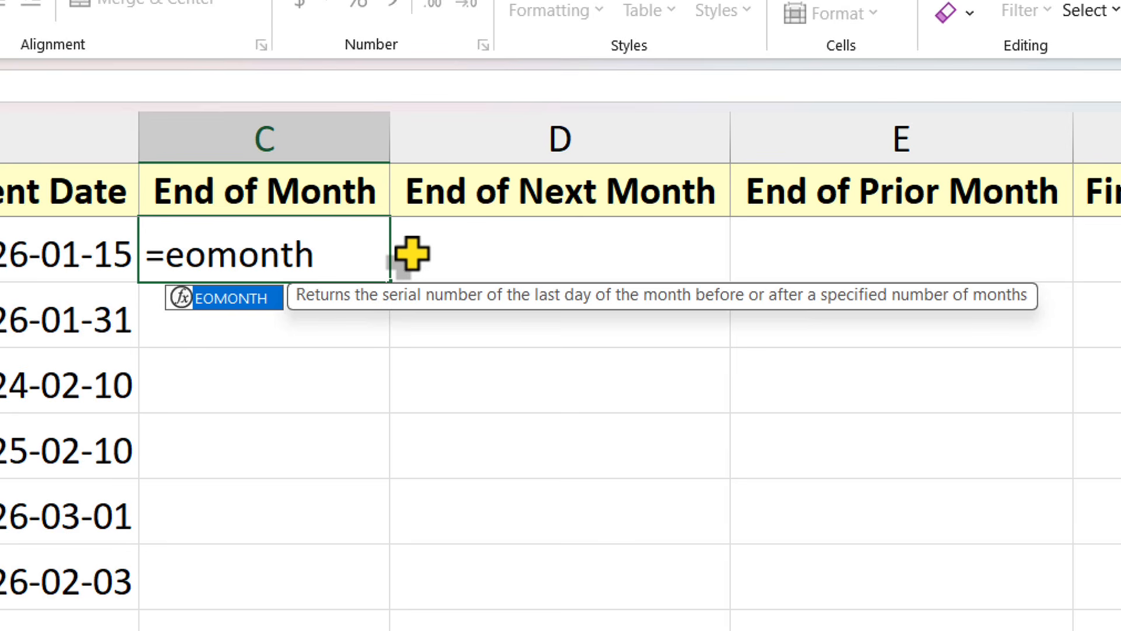
pyautogui.write('(')
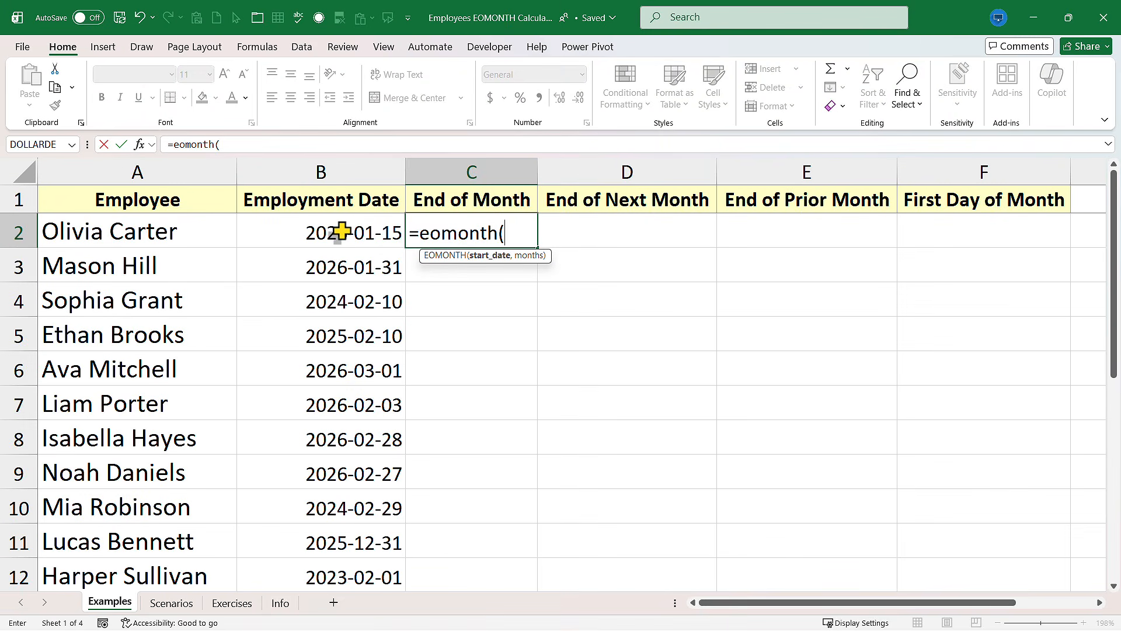
pyautogui.click(341, 232)
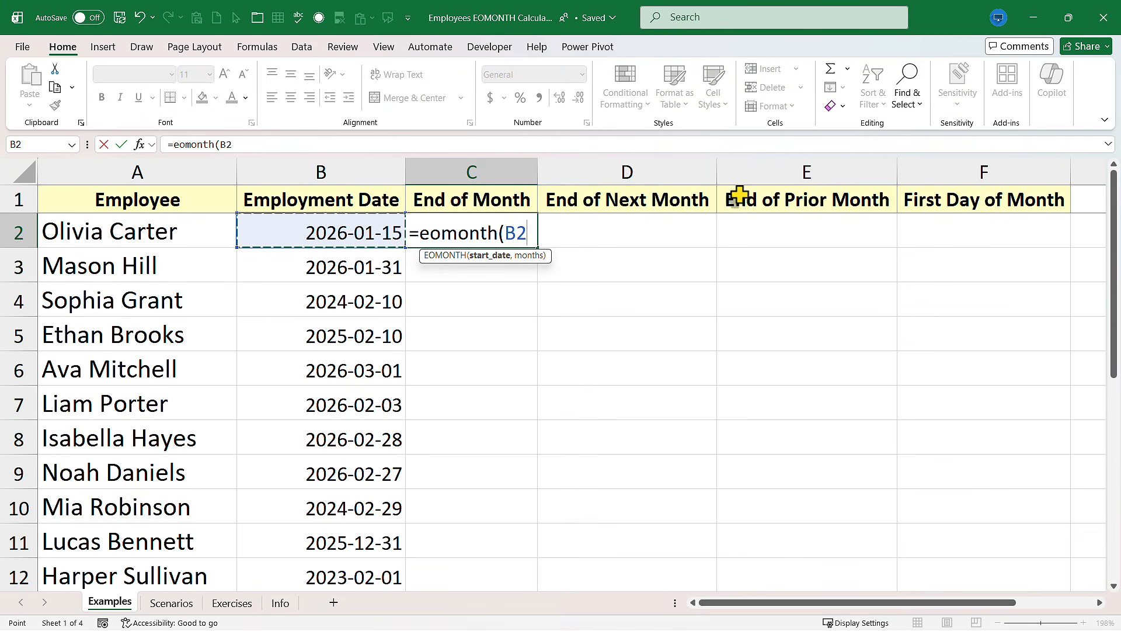
pyautogui.write(',0')
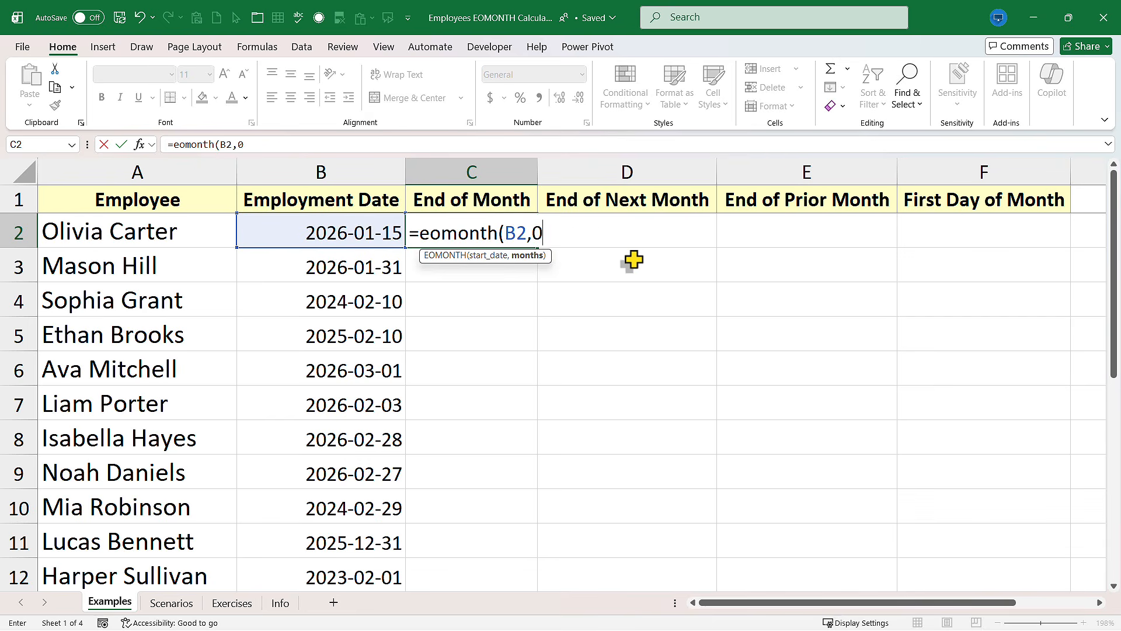
pyautogui.write(')')
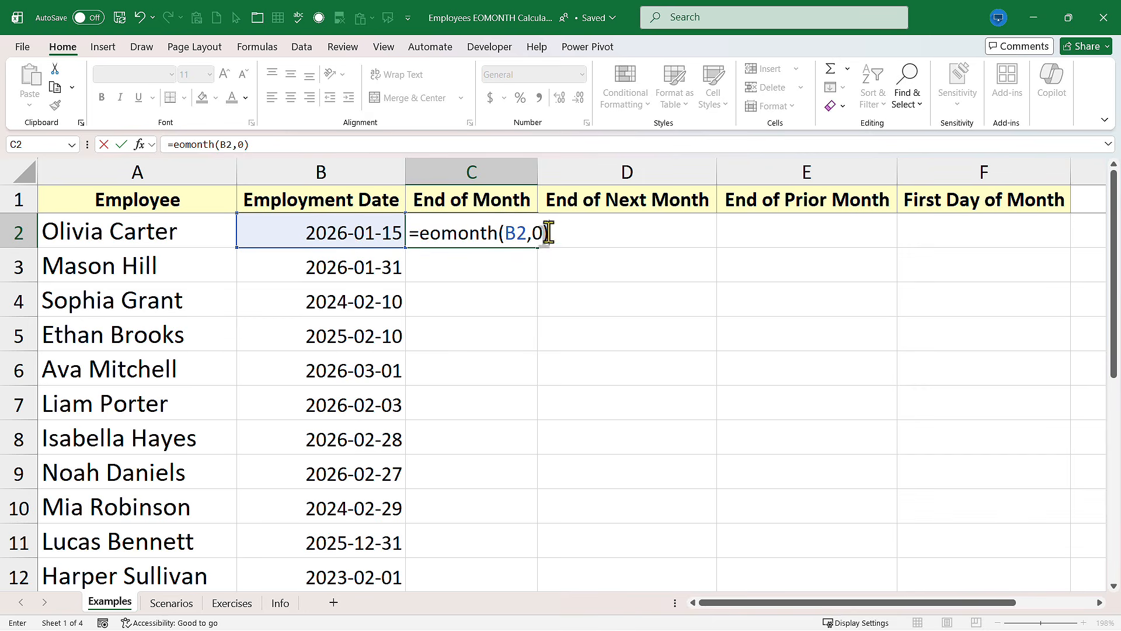
pyautogui.press('Return')
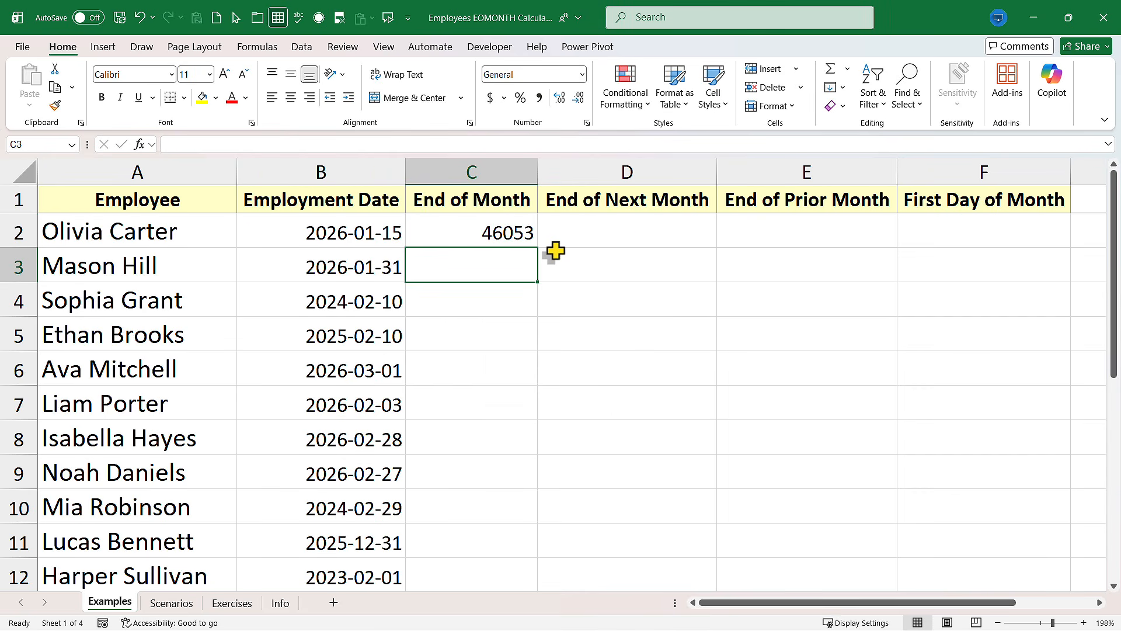
# Format the C2 result as Short Date
pyautogui.click(515, 236)
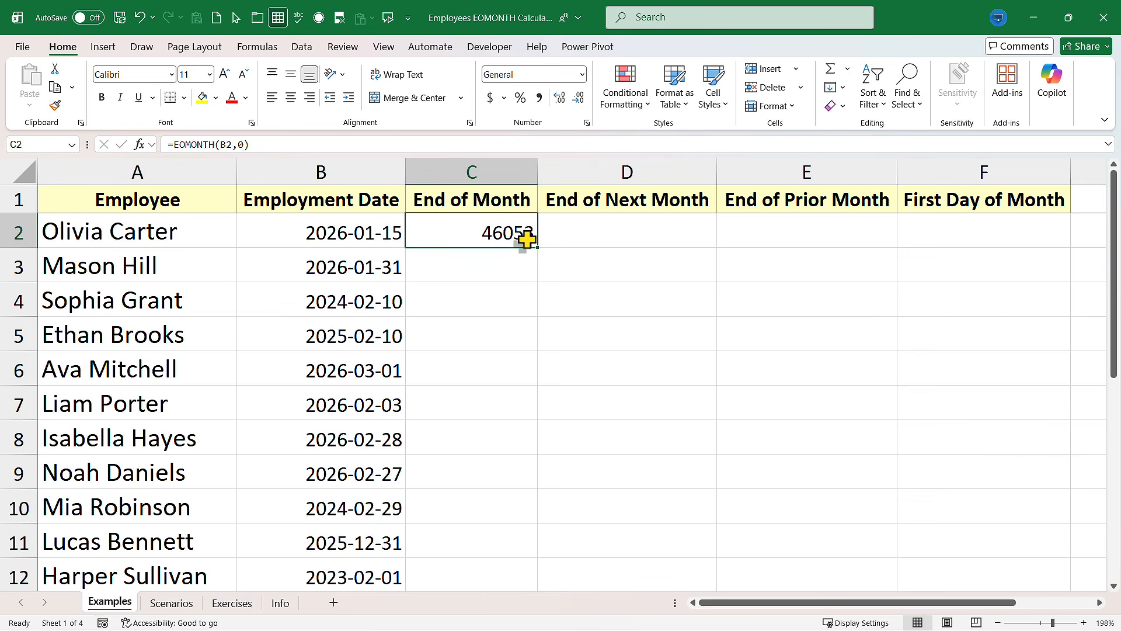
pyautogui.hotkey('ctrl', '1')
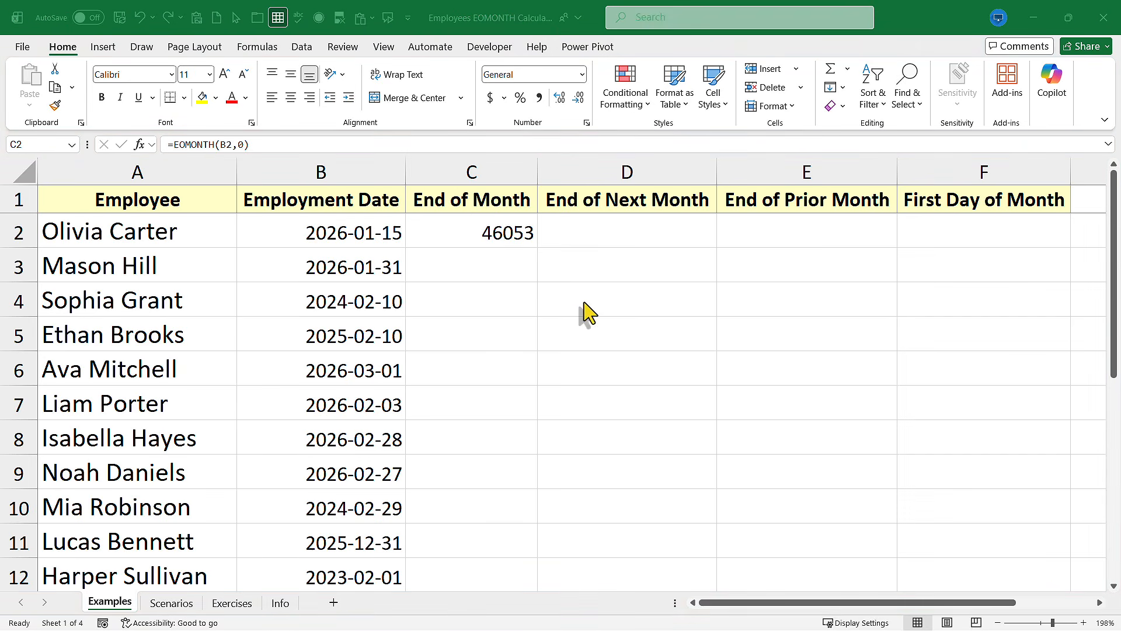
pyautogui.click(493, 238)
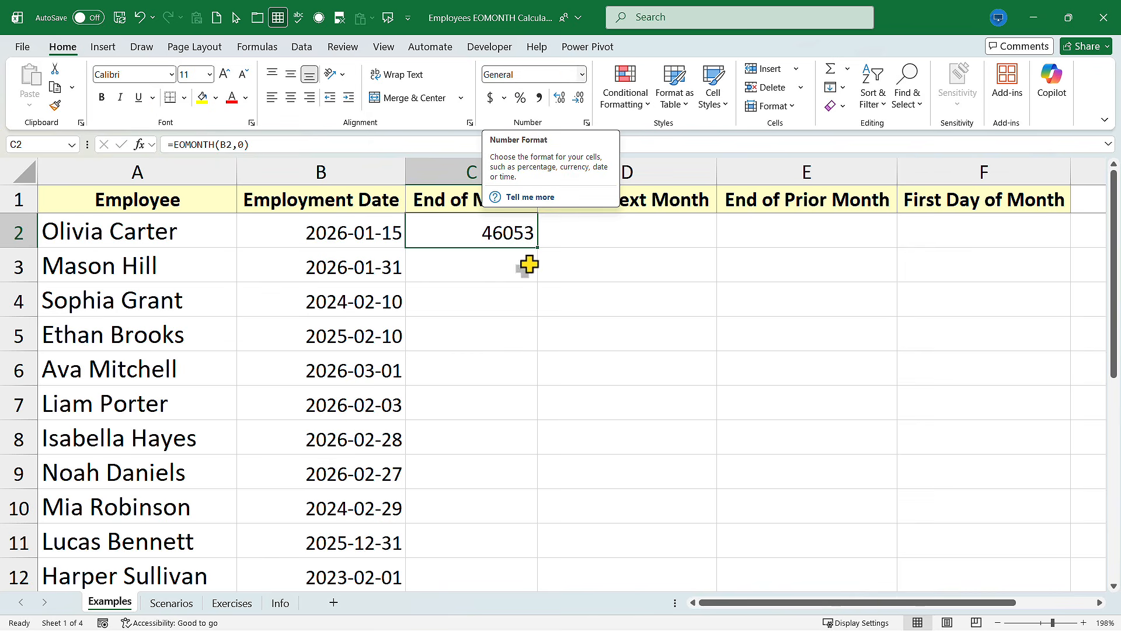
pyautogui.click(582, 74)
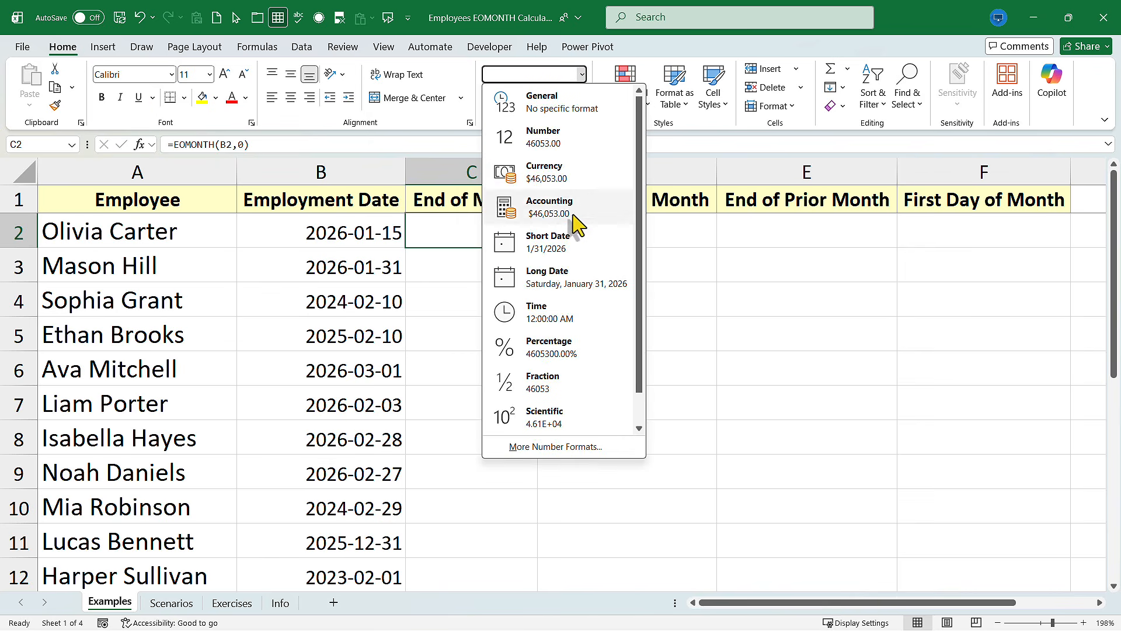
pyautogui.click(560, 252)
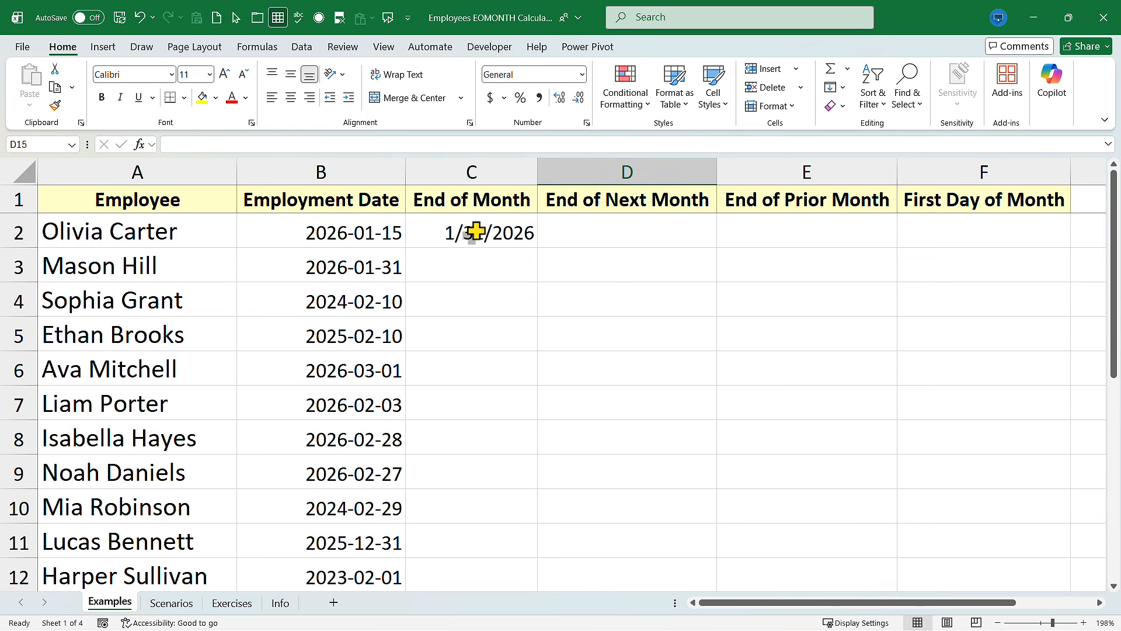
# Apply the Short Date number format to the whole result range C2:F21
pyautogui.moveTo(476, 231); pyautogui.dragTo(1031, 496)
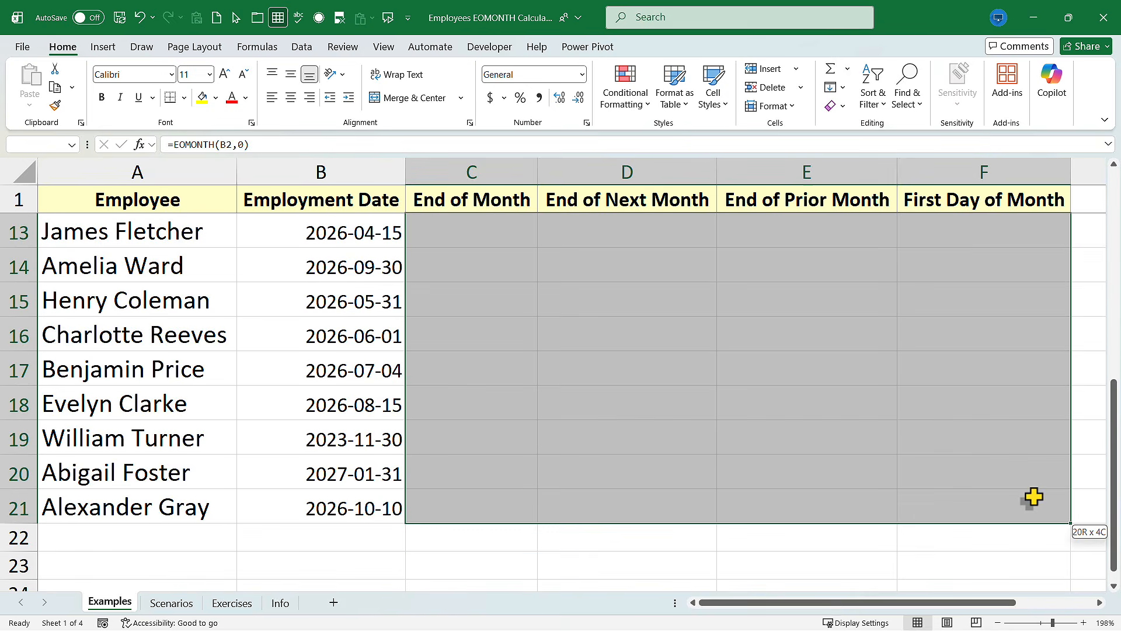
pyautogui.click(582, 75)
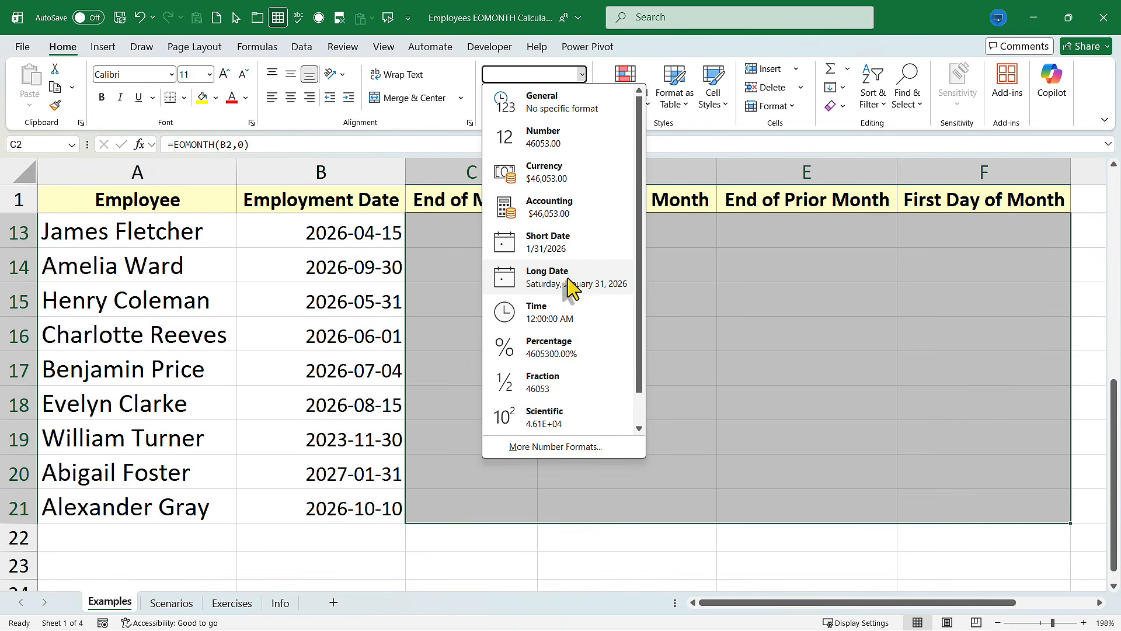
pyautogui.click(564, 244)
pyautogui.click(540, 327)
pyautogui.scroll(4, 527, 320)
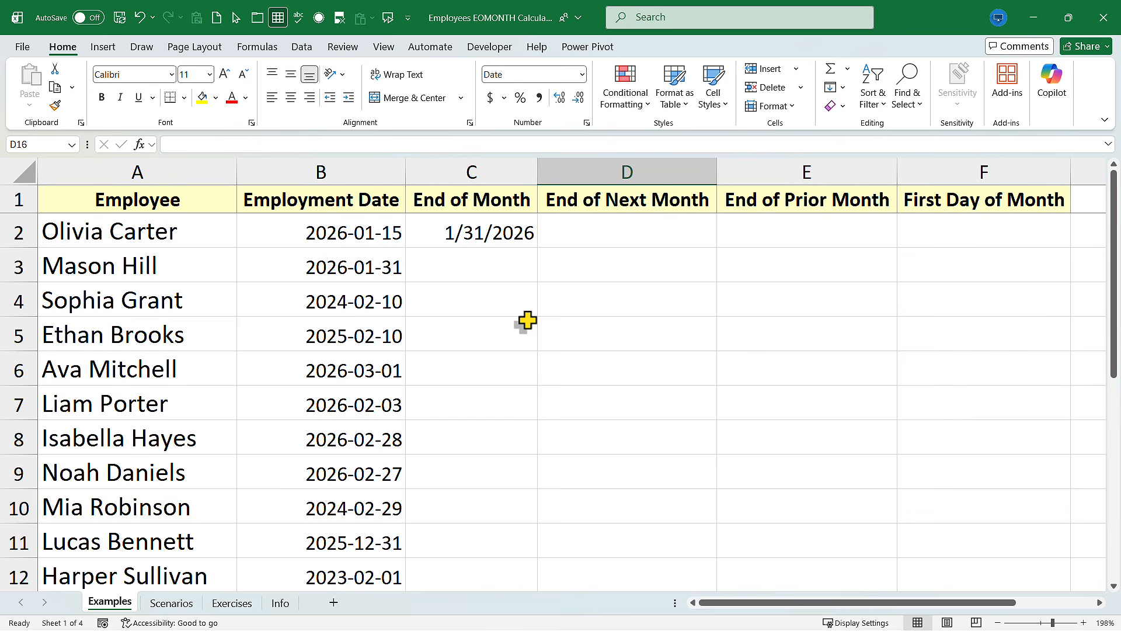
# Fill the C2 formula down to C8 and undo that fill
pyautogui.click(465, 236)
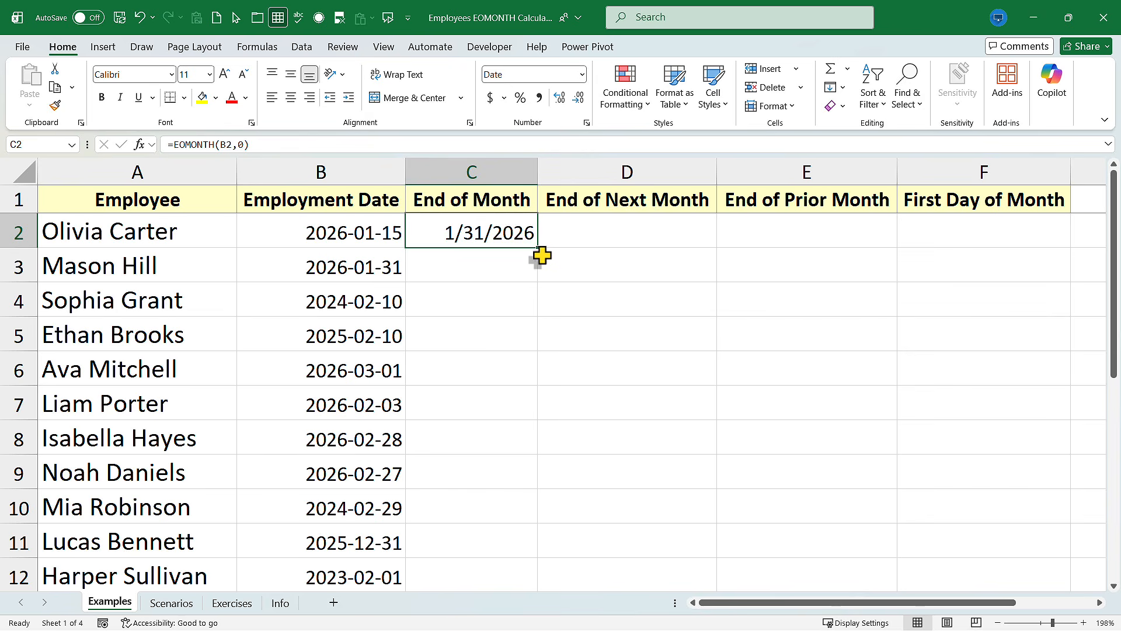
pyautogui.moveTo(537, 250); pyautogui.dragTo(531, 451)
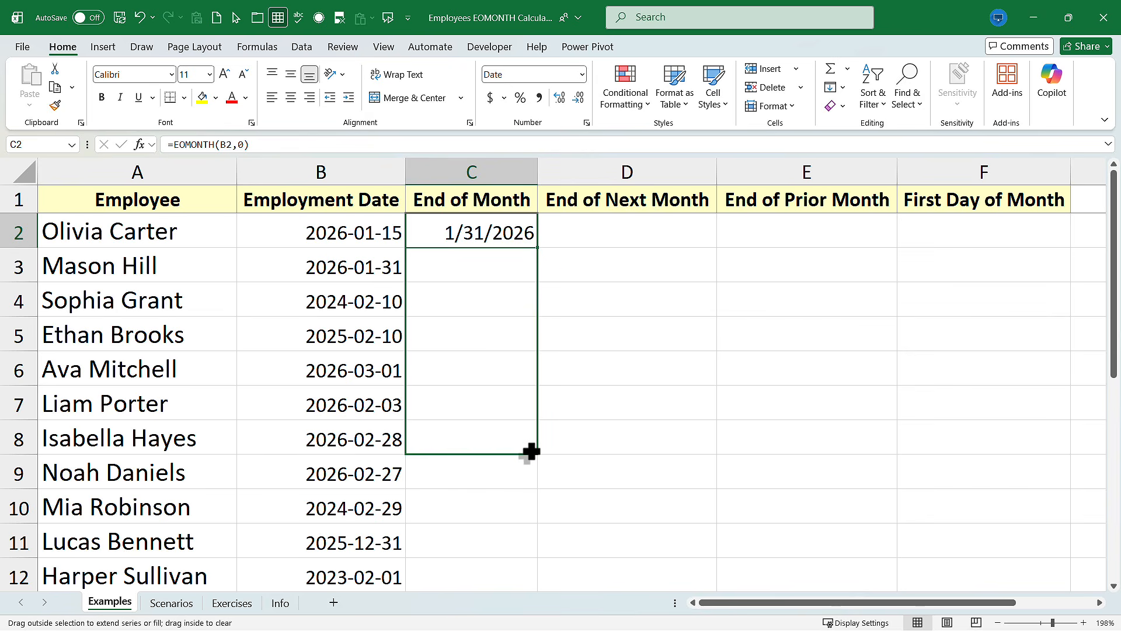
pyautogui.moveTo(531, 452); pyautogui.dragTo(532, 452)
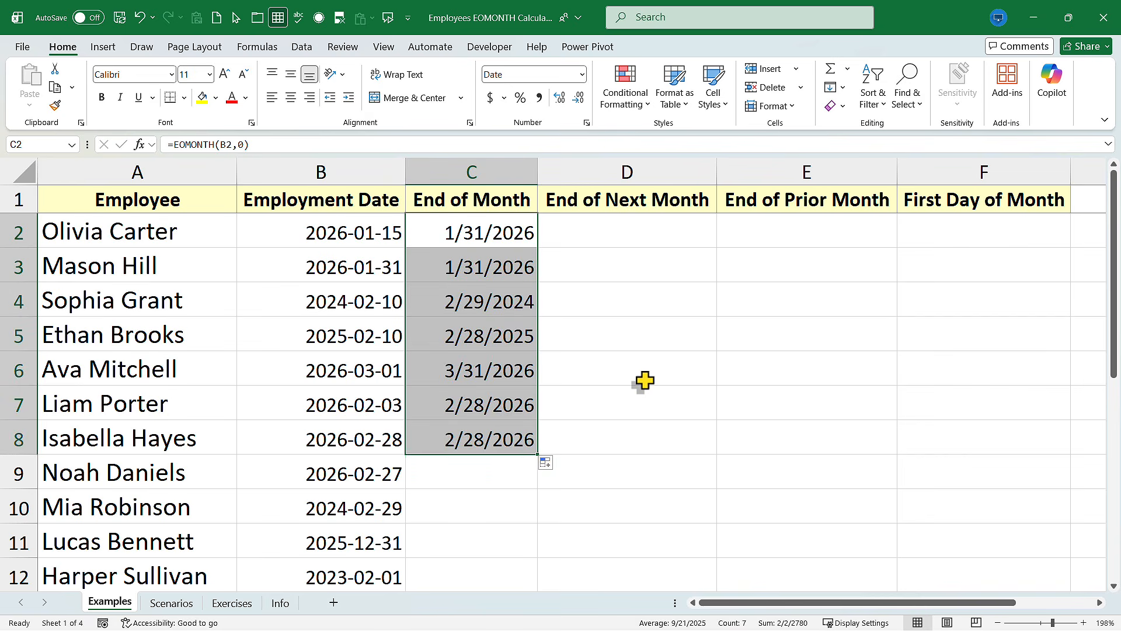
pyautogui.hotkey('ctrl', 'z')
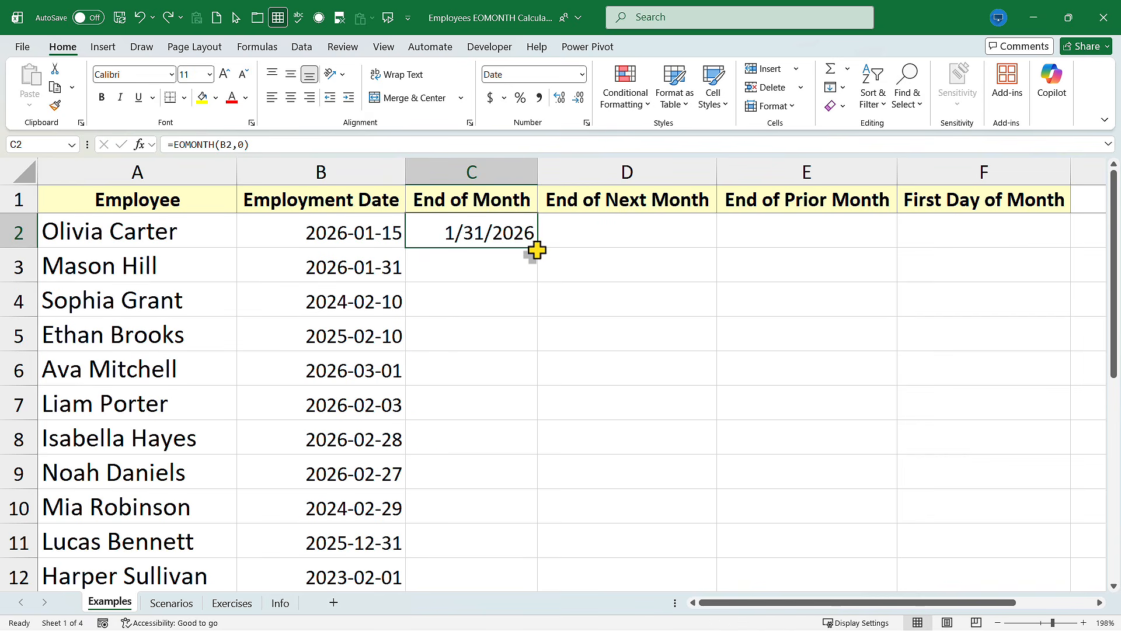
# Fill the End of Month formula down the entire column C to the last employee row
pyautogui.doubleClick(538, 250)
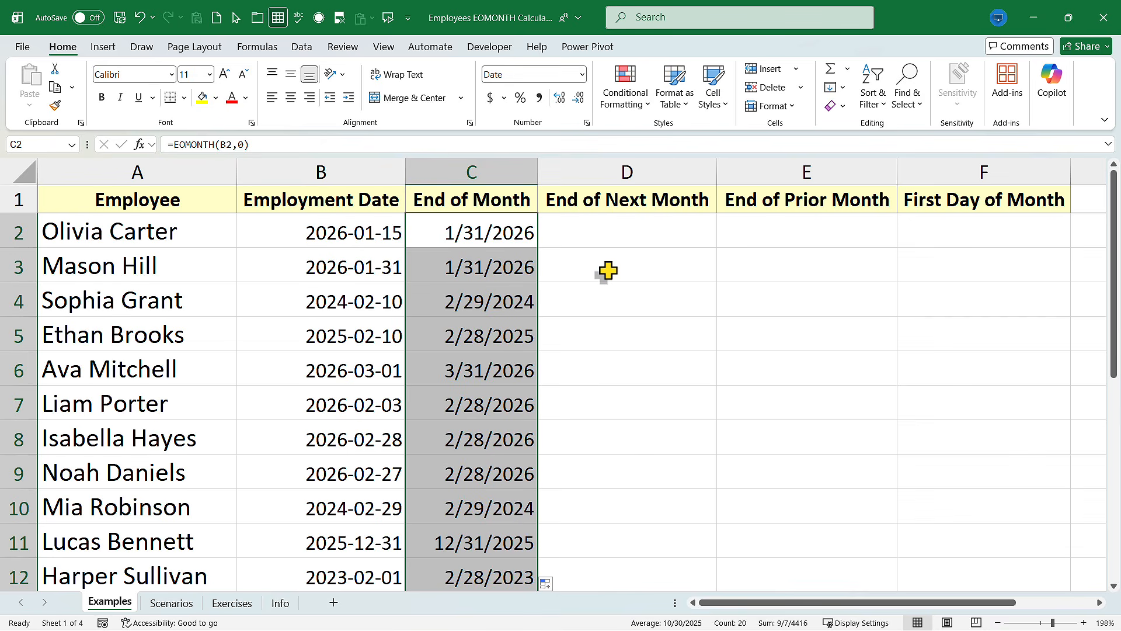
pyautogui.scroll(-6, 508, 245)
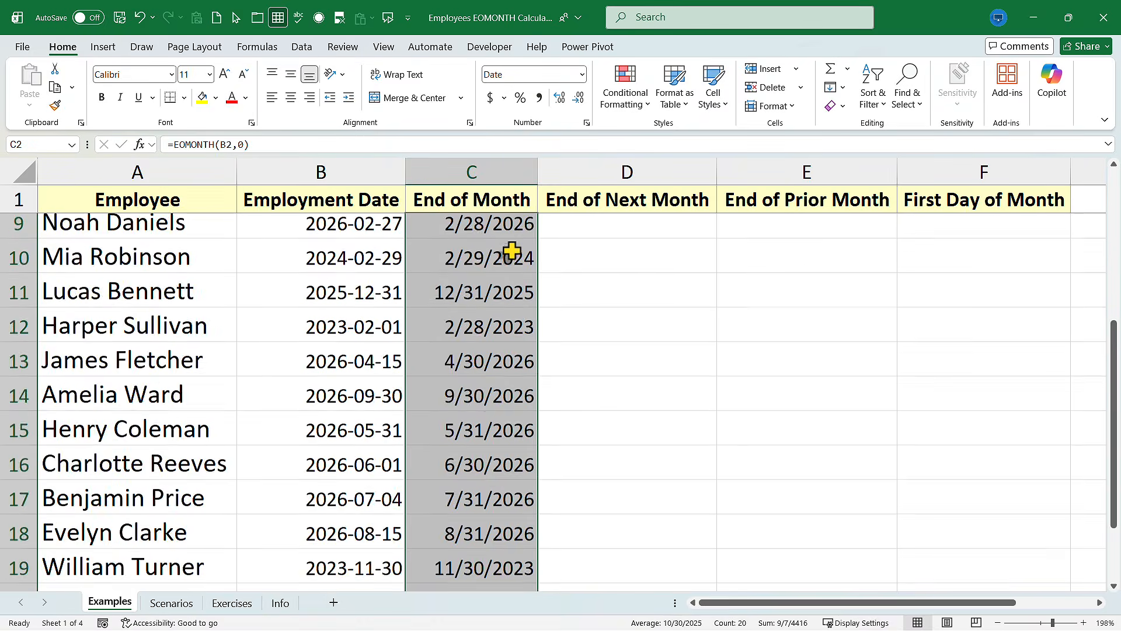
pyautogui.scroll(6, 578, 385)
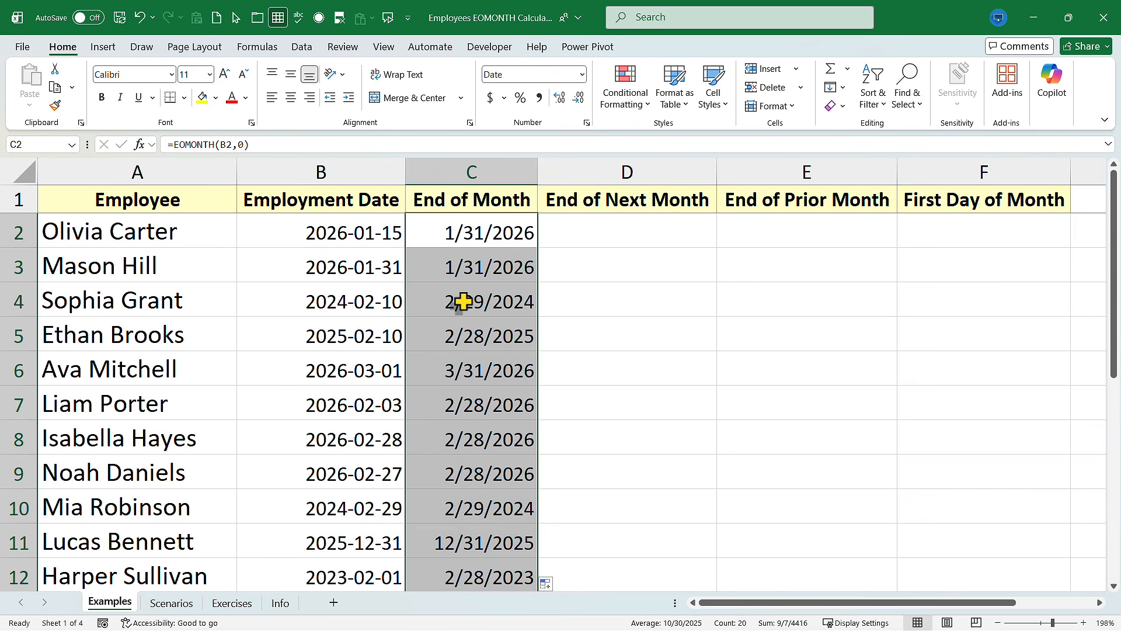
# Compare the employment dates with their End of Month results in rows 4 and 5
pyautogui.click(352, 301)
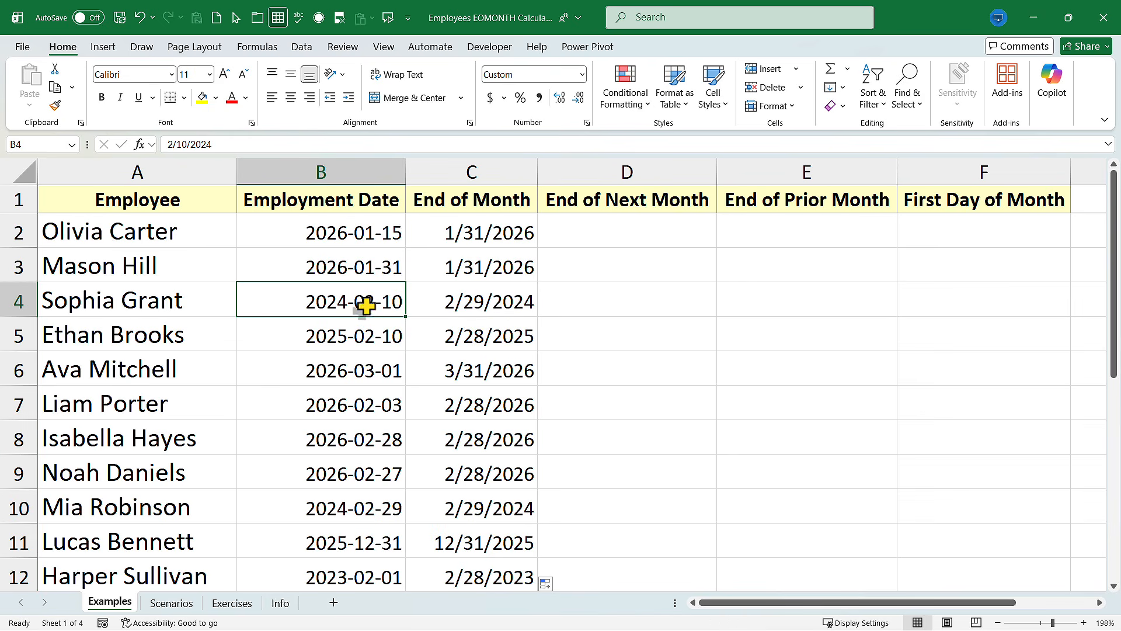
pyautogui.moveTo(366, 304); pyautogui.dragTo(465, 300)
pyautogui.moveTo(298, 332); pyautogui.dragTo(492, 328)
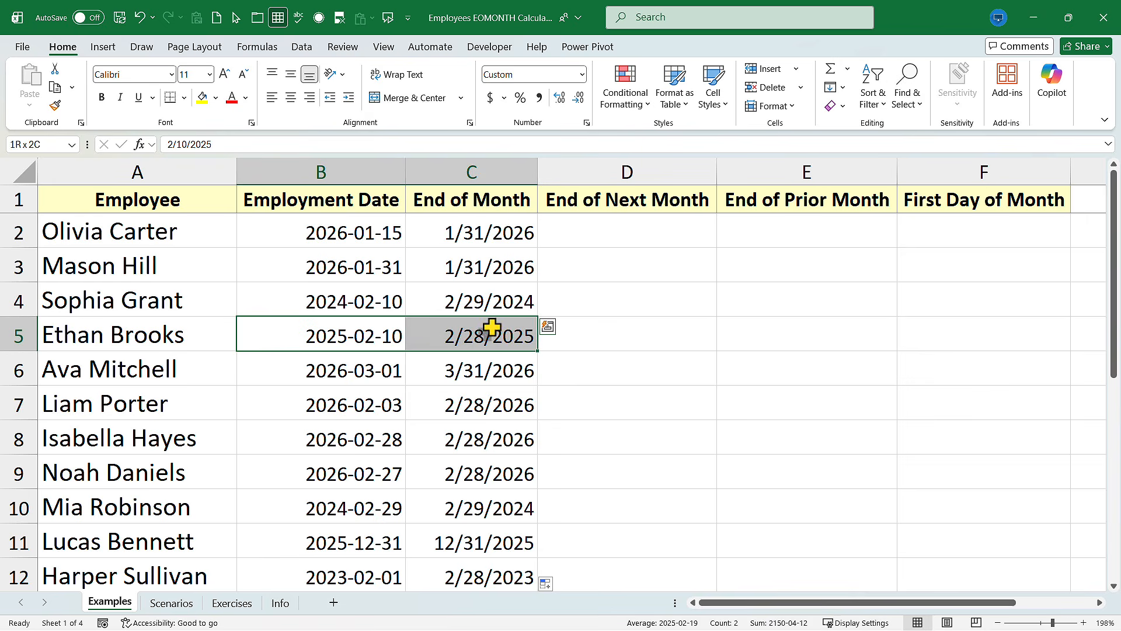
# Enter the formula =EOMONTH(B2,1) in the first End of Next Month cell, D2
pyautogui.click(617, 232)
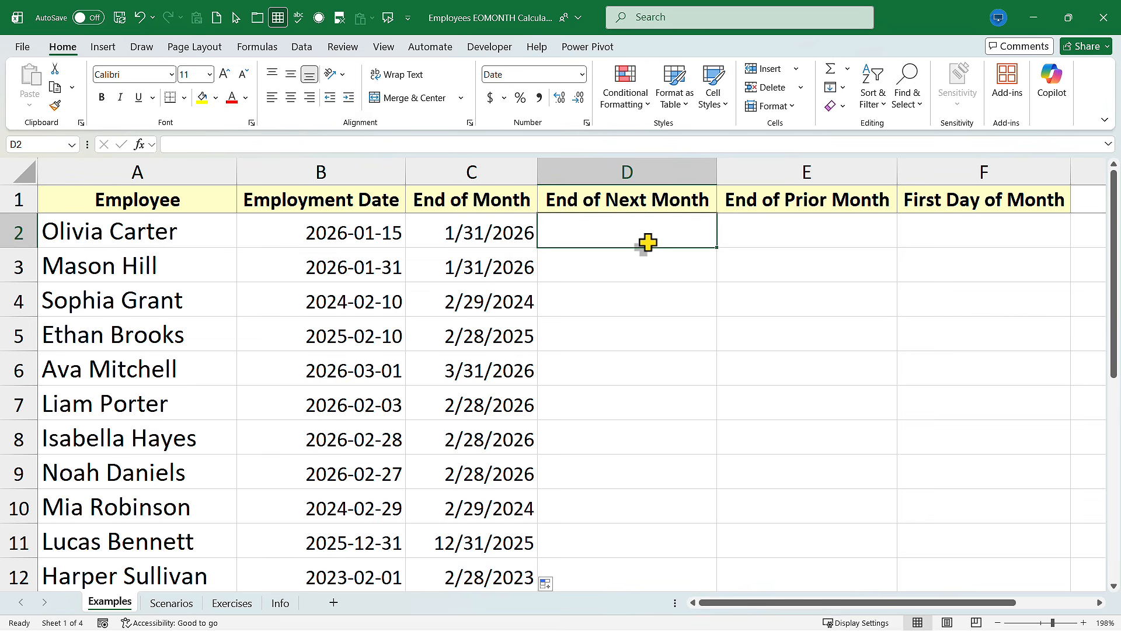
pyautogui.write('=eomonth(')
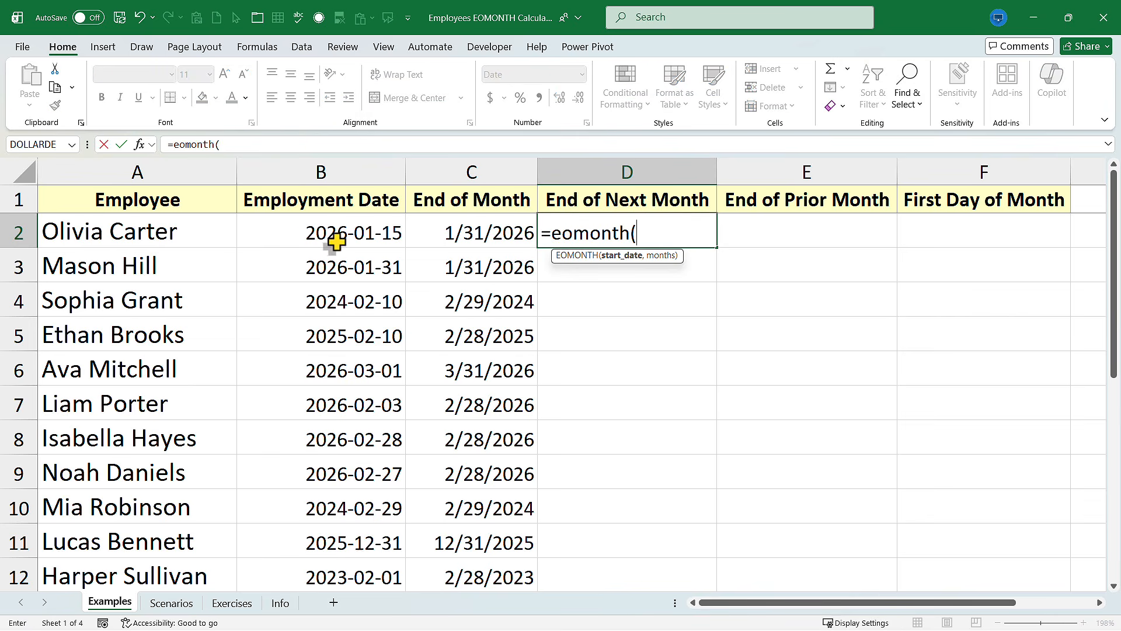
pyautogui.click(356, 234)
pyautogui.write(',')
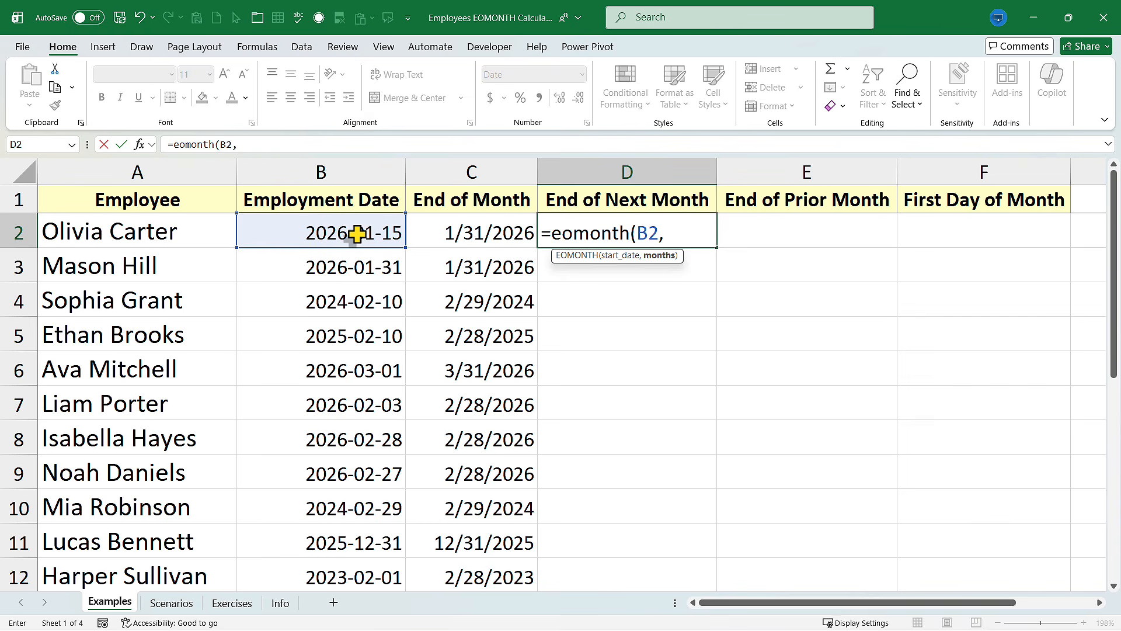
pyautogui.write('1)')
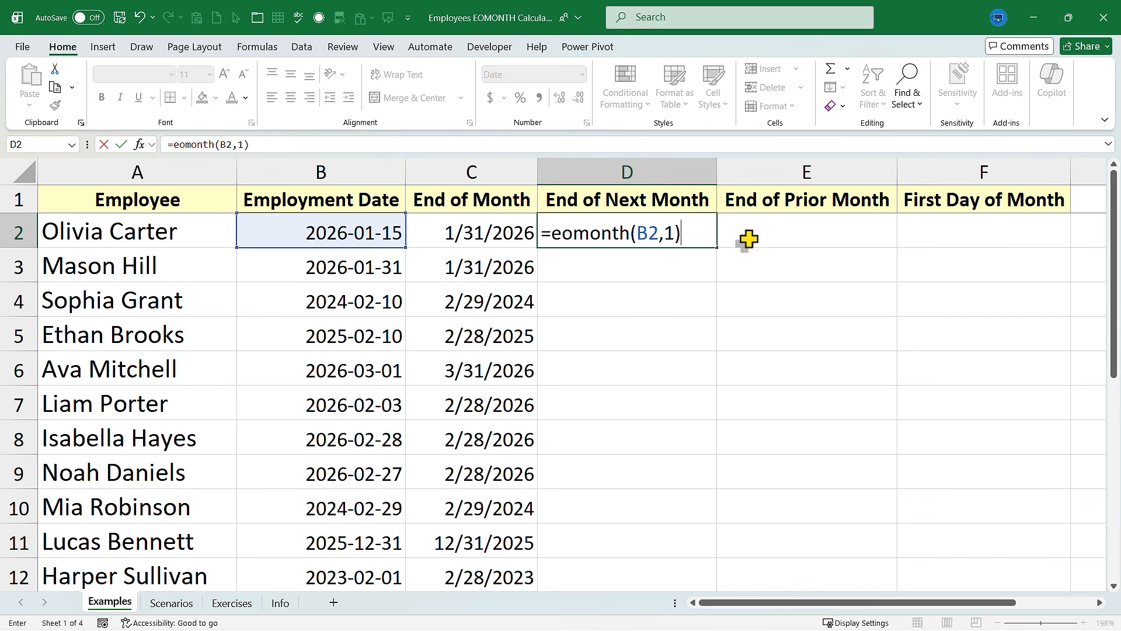
pyautogui.press('Return')
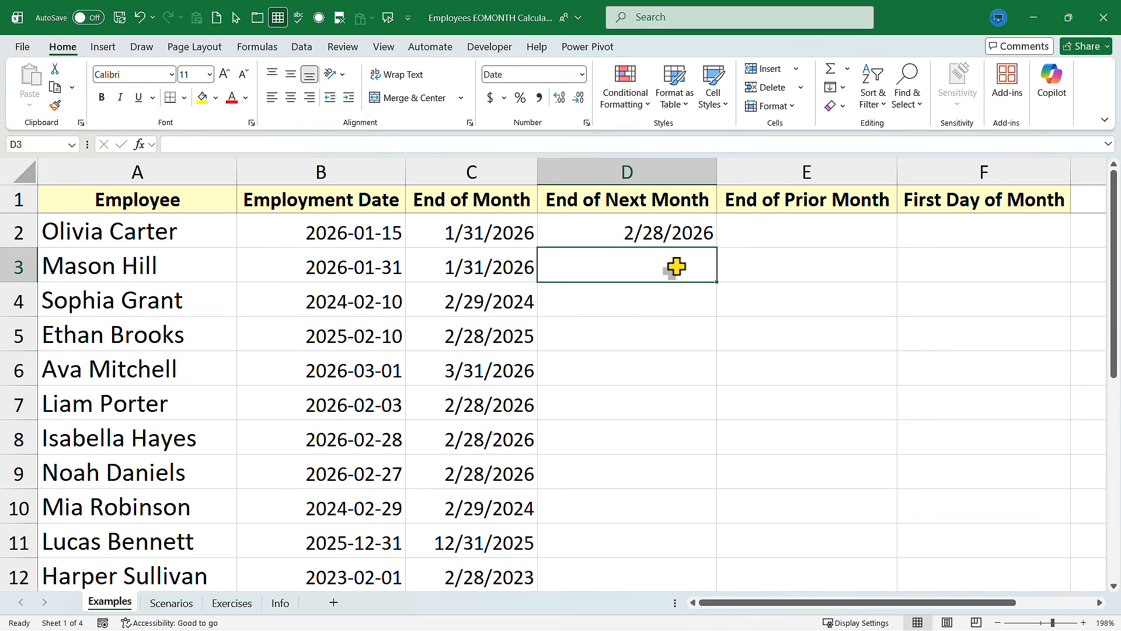
# Fill the End of Next Month formula down column D to the last employee row
pyautogui.click(698, 242)
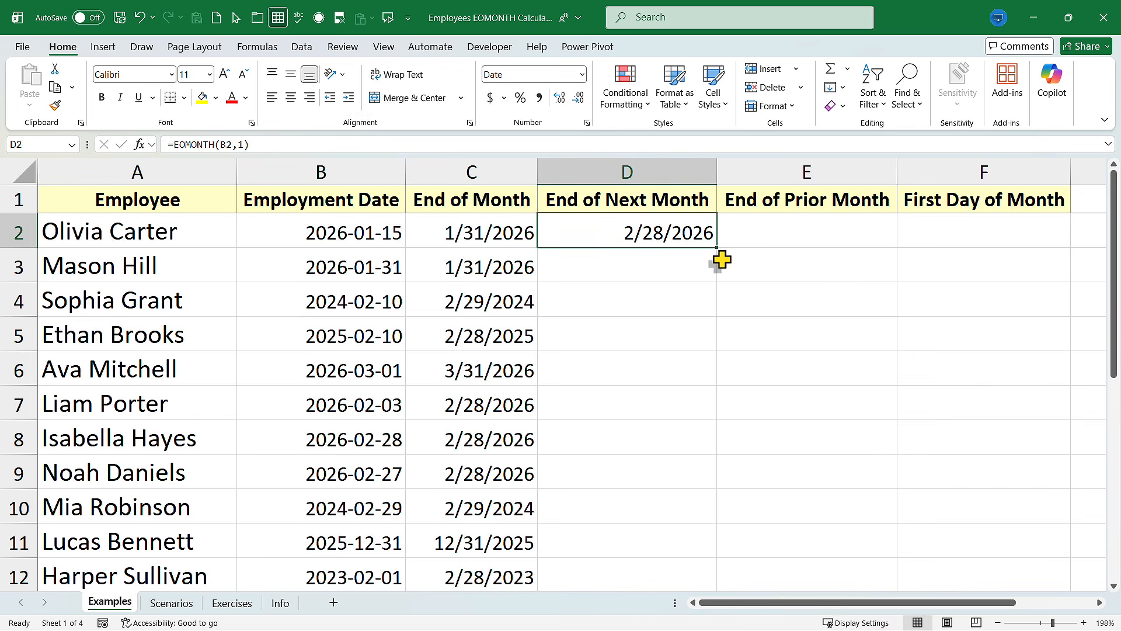
pyautogui.doubleClick(719, 251)
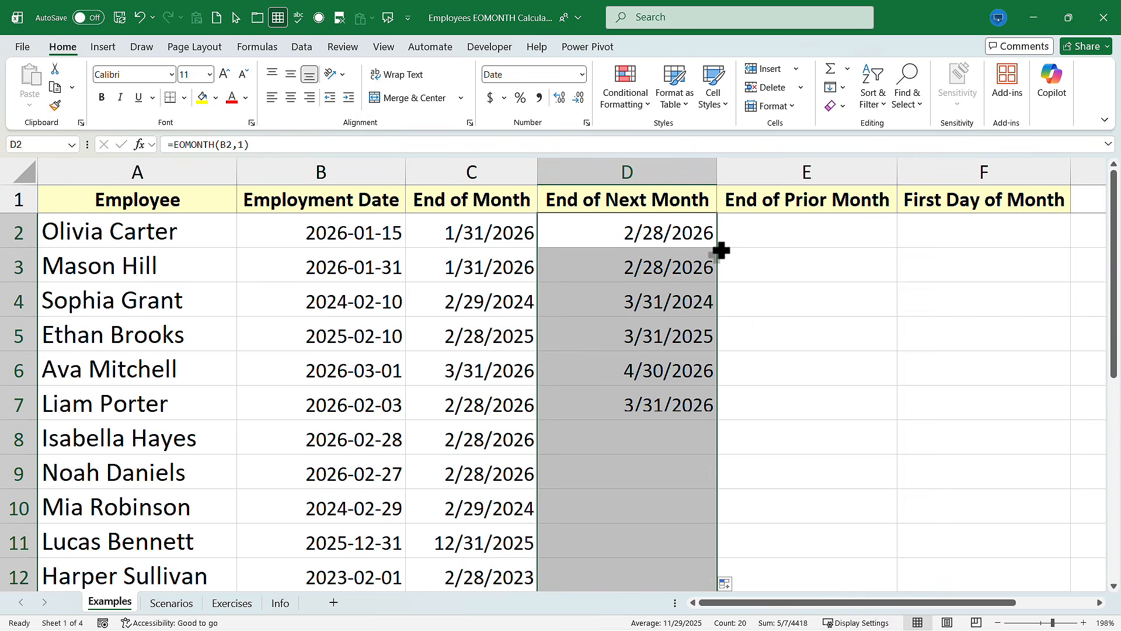
pyautogui.scroll(-2, 630, 282)
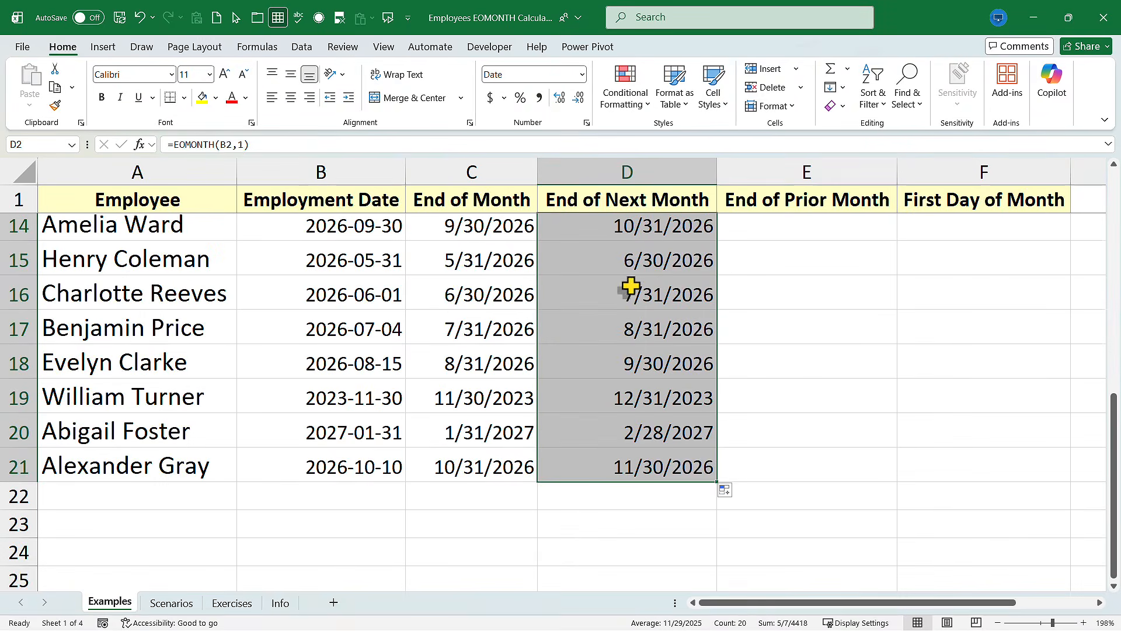
pyautogui.scroll(3, 631, 288)
pyautogui.scroll(2, 642, 301)
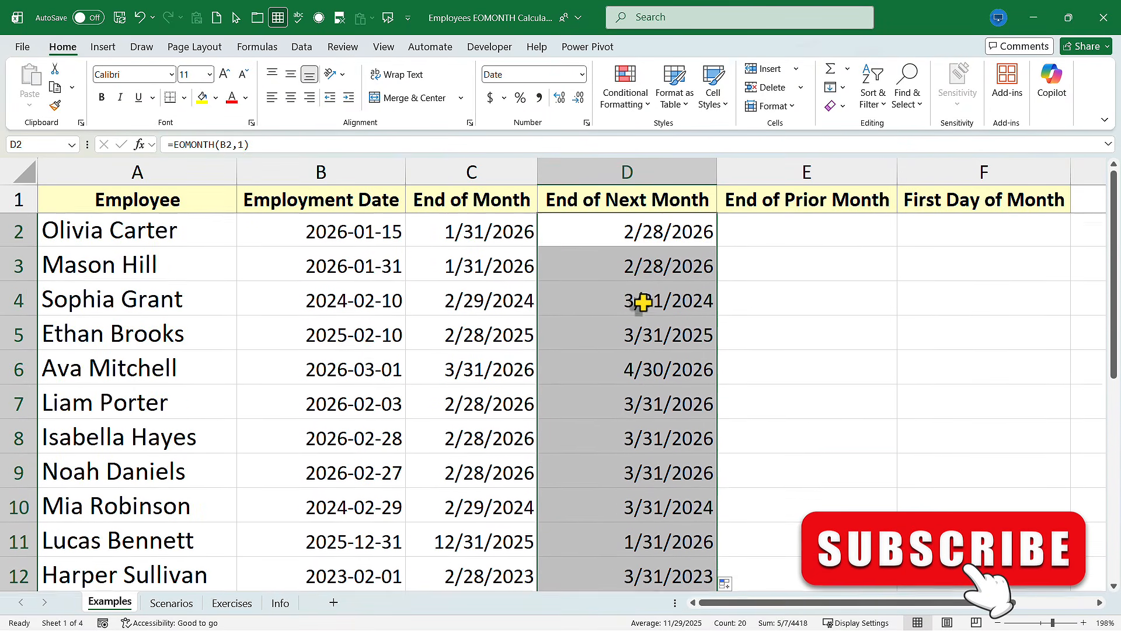
# Enter the formula =EOMONTH(B2,-1) in the first End of Prior Month cell, E2
pyautogui.click(805, 233)
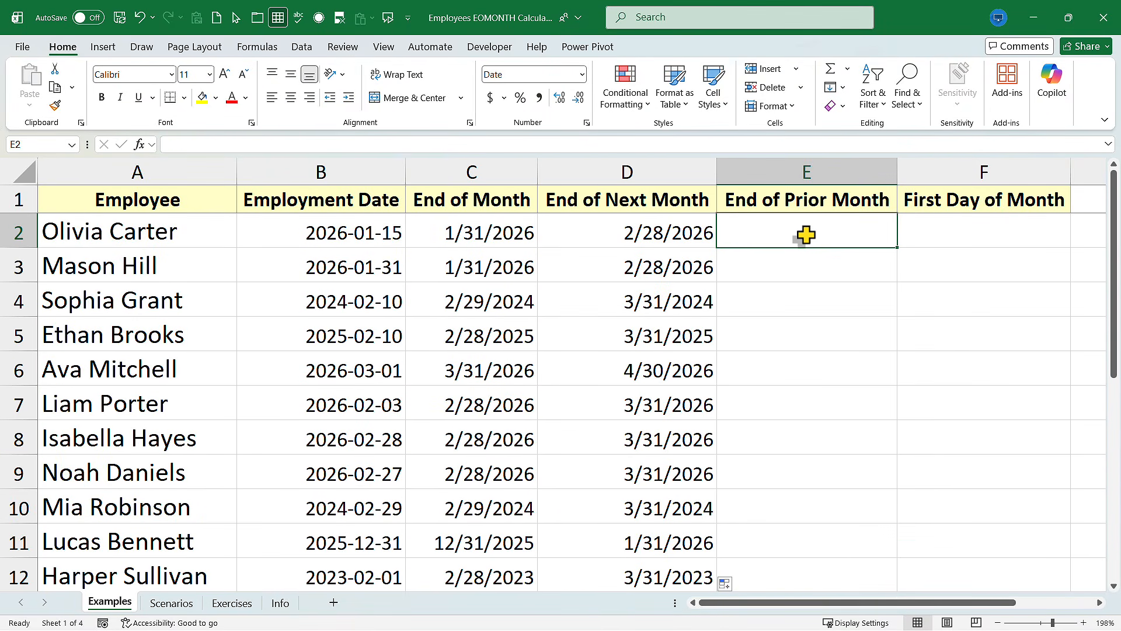
pyautogui.write('=j')
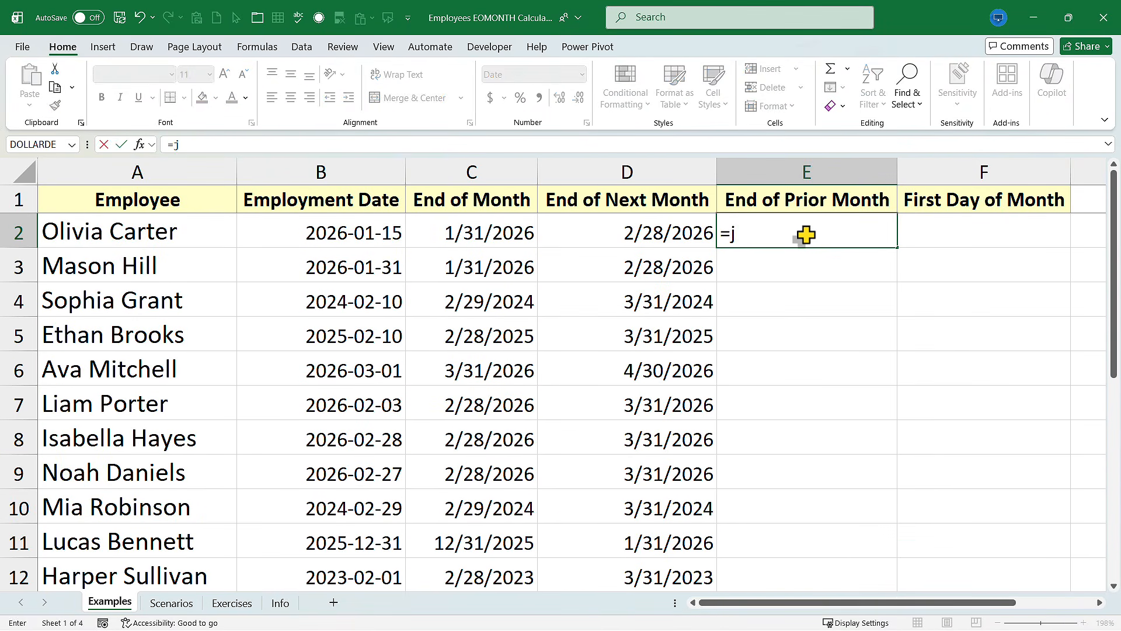
pyautogui.press('BackSpace')
pyautogui.write('ep')
pyautogui.press('BackSpace')
pyautogui.write('omonth(')
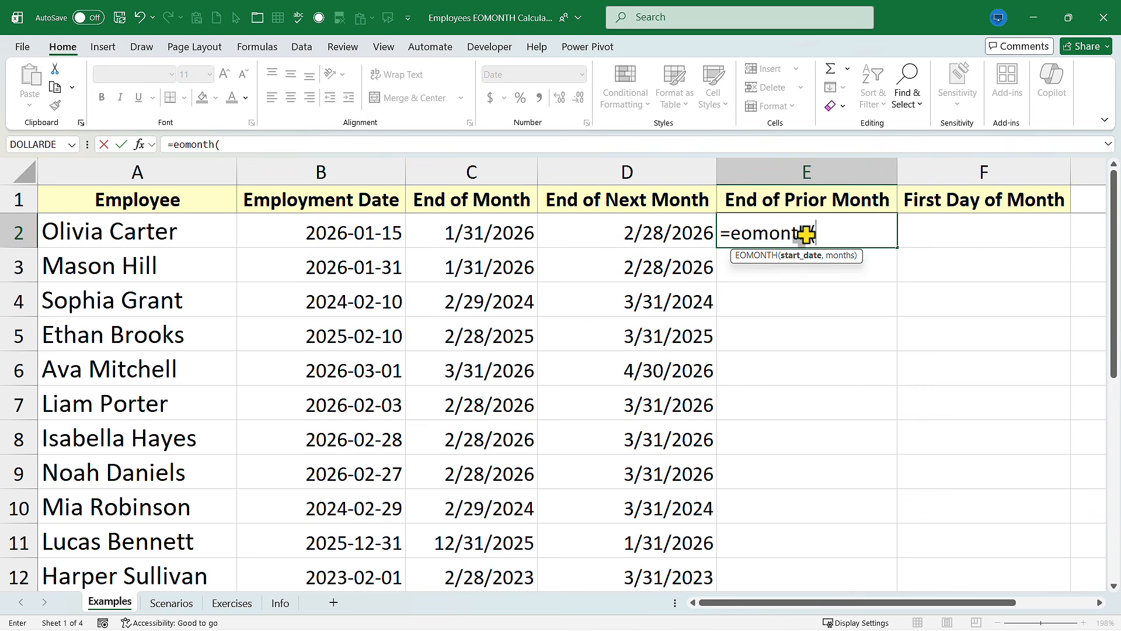
pyautogui.click(333, 236)
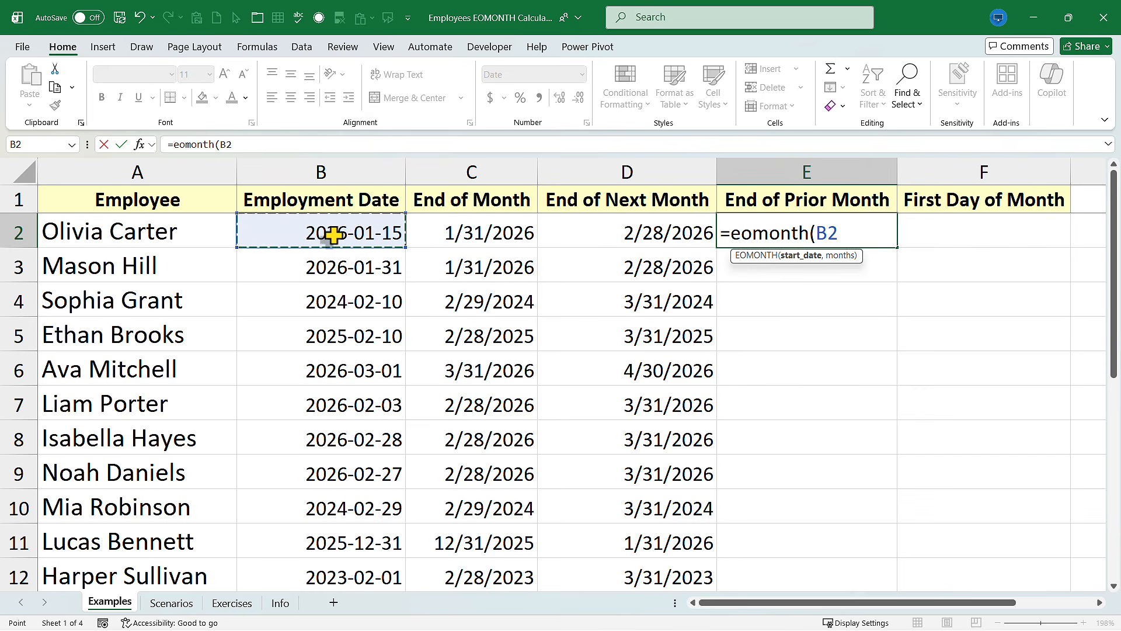
pyautogui.write(',-1')
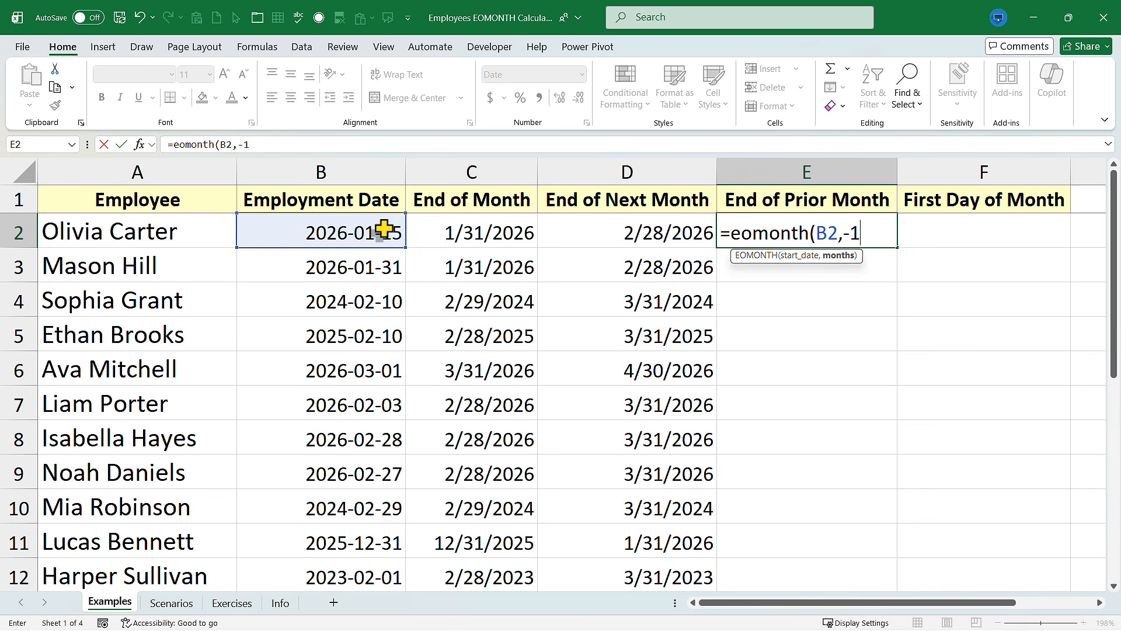
pyautogui.write(')')
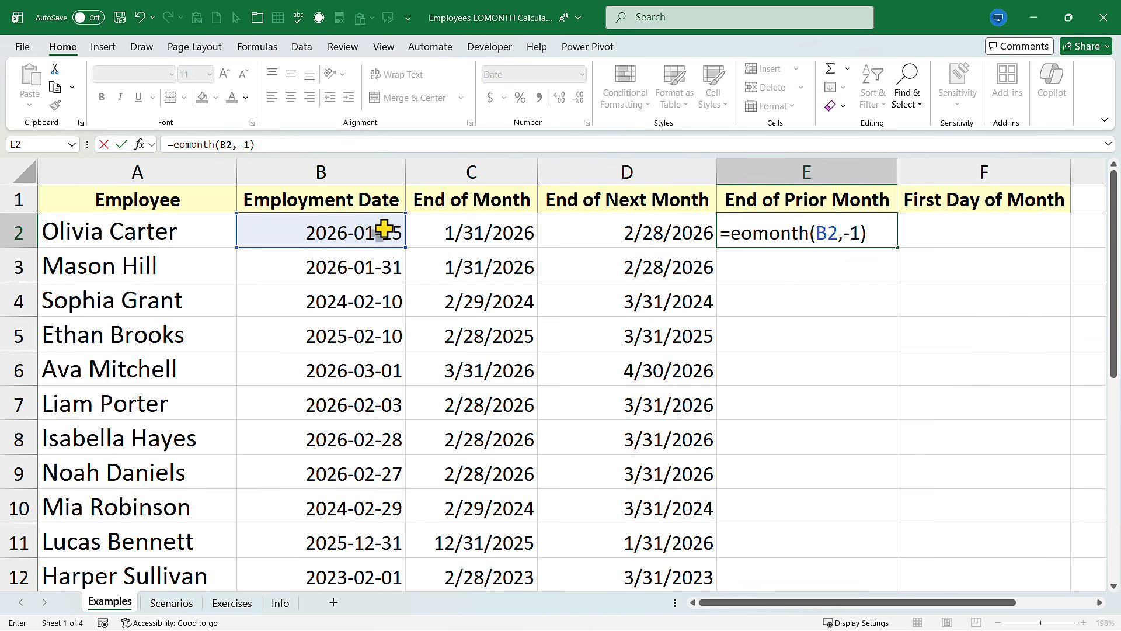
pyautogui.press('Return')
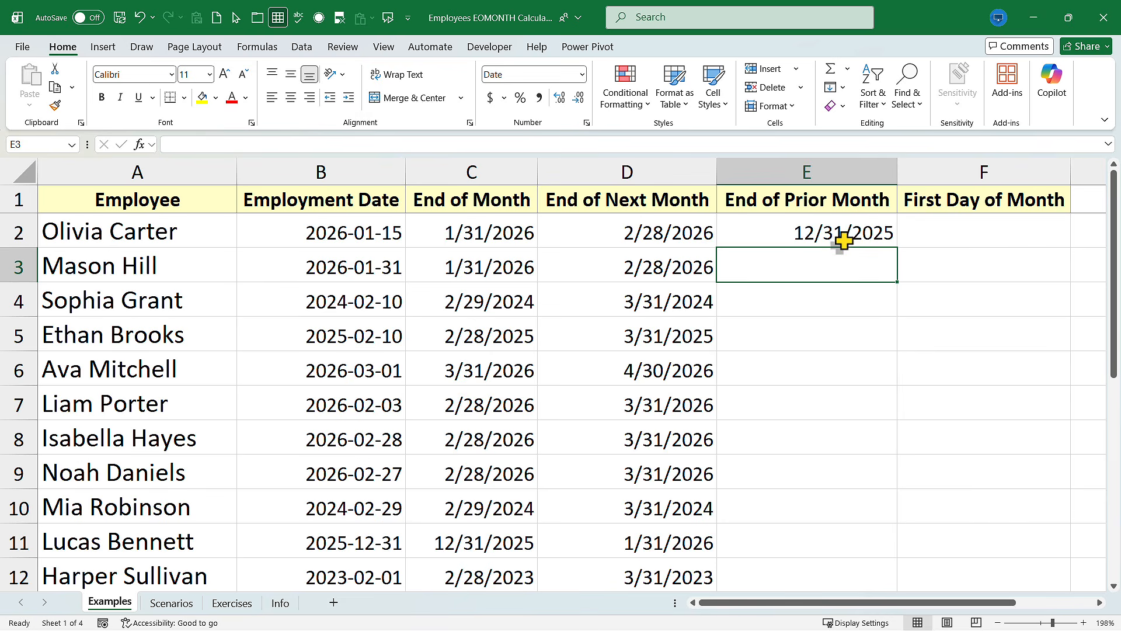
# Fill the End of Prior Month formula down column E to the last employee row
pyautogui.click(865, 234)
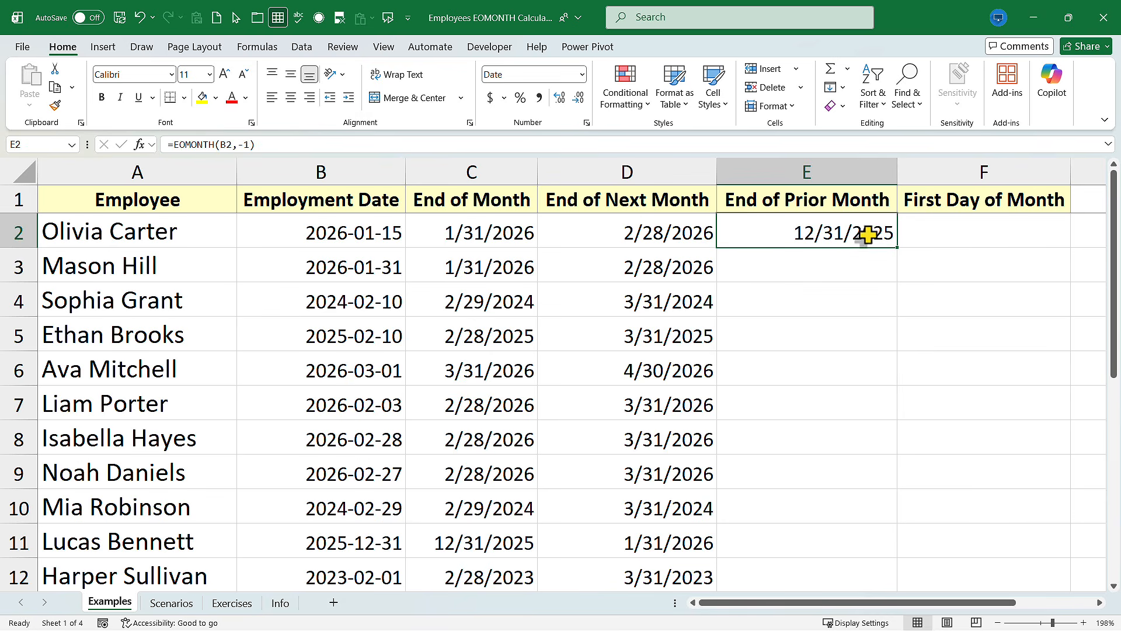
pyautogui.doubleClick(902, 256)
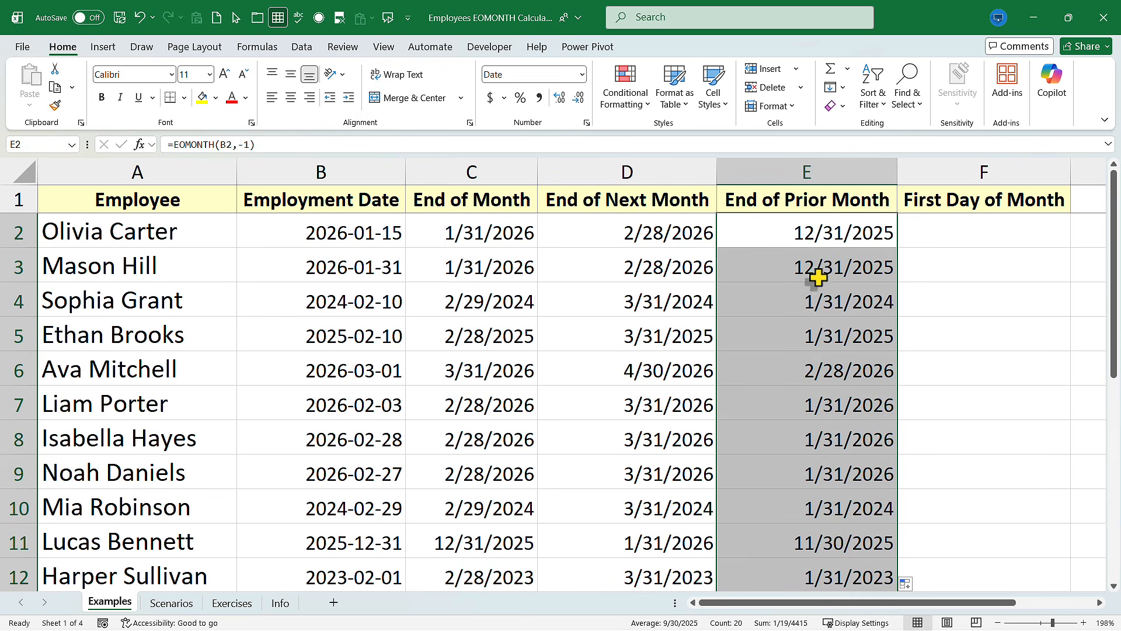
# Enter the formula =EOMONTH(B2,-1)+1 in the first First Day of Month cell, F2
pyautogui.click(994, 236)
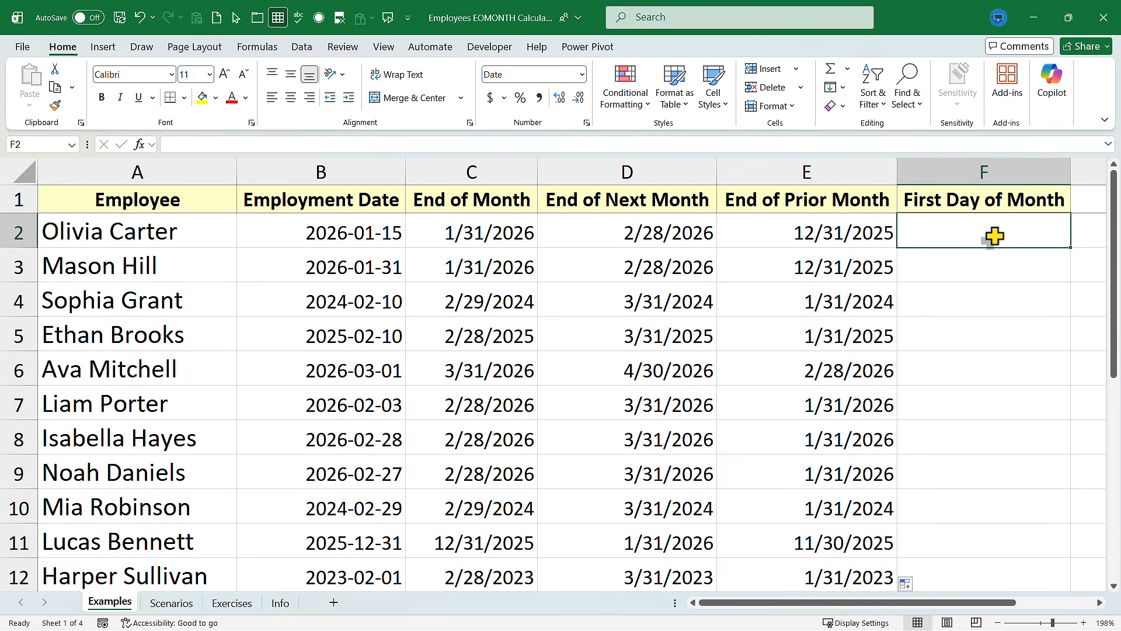
pyautogui.write('=eomotn')
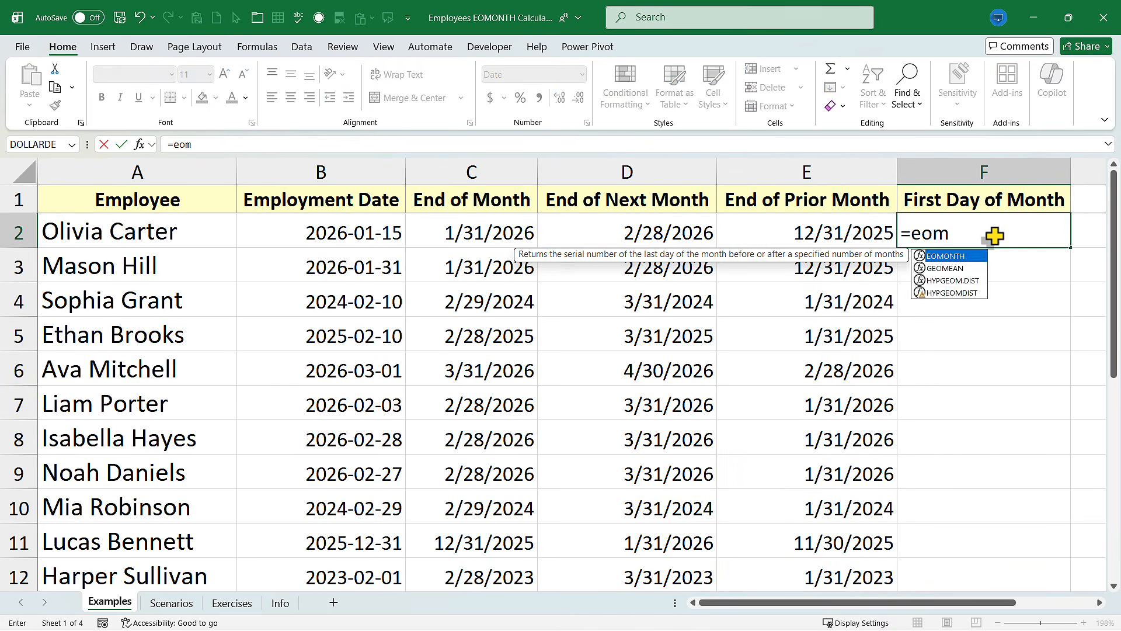
pyautogui.press('BackSpace')
pyautogui.press('BackSpace')
pyautogui.write('nth')
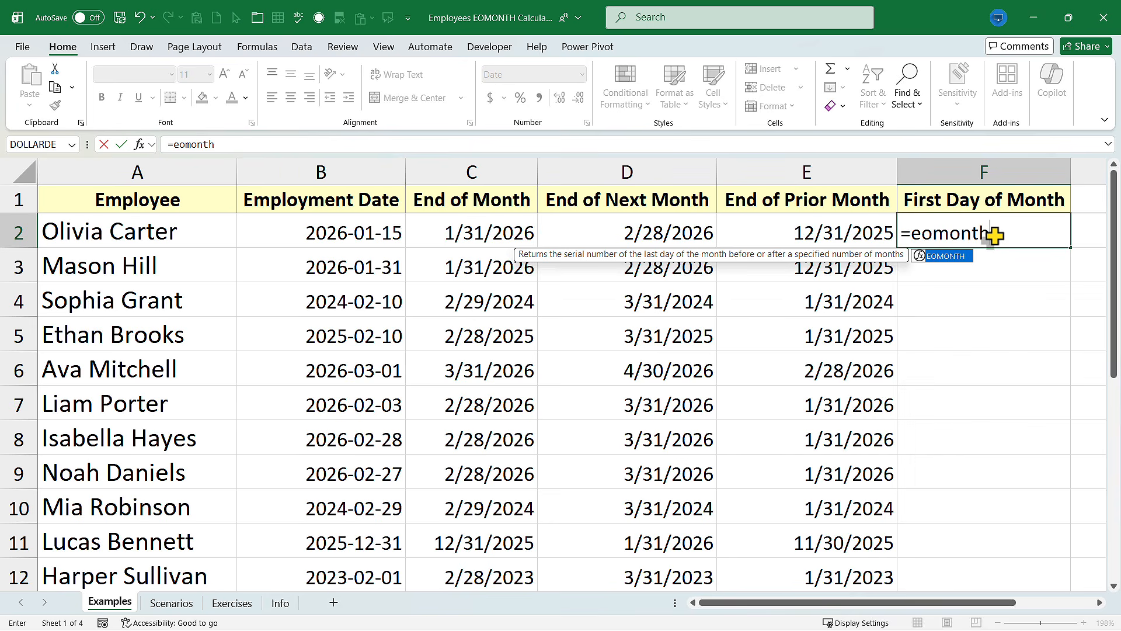
pyautogui.write('(')
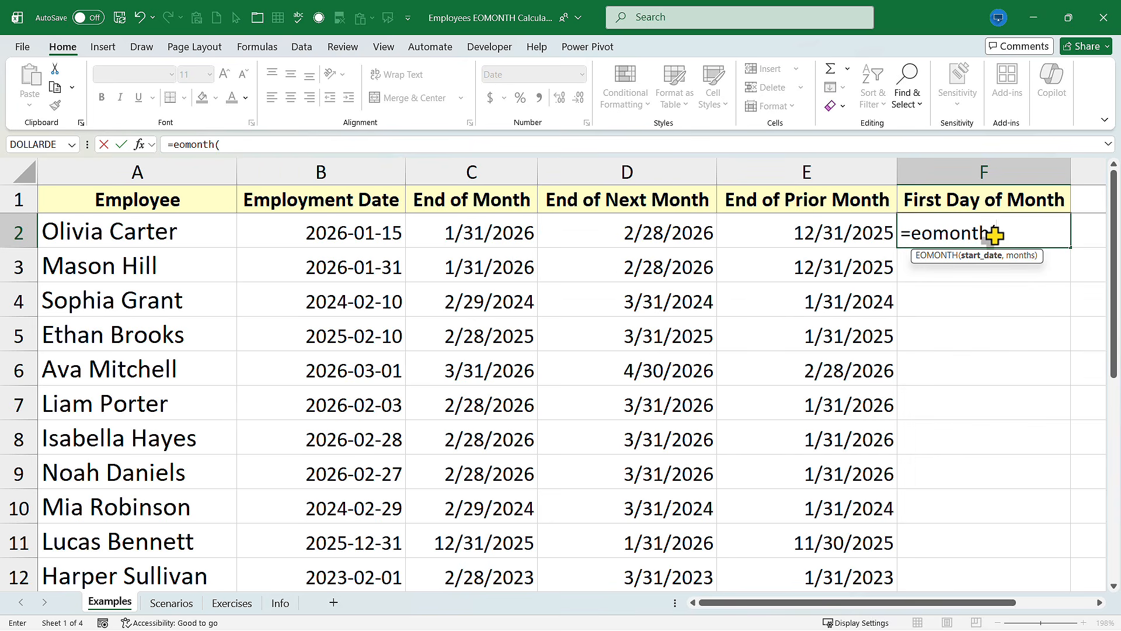
pyautogui.click(357, 236)
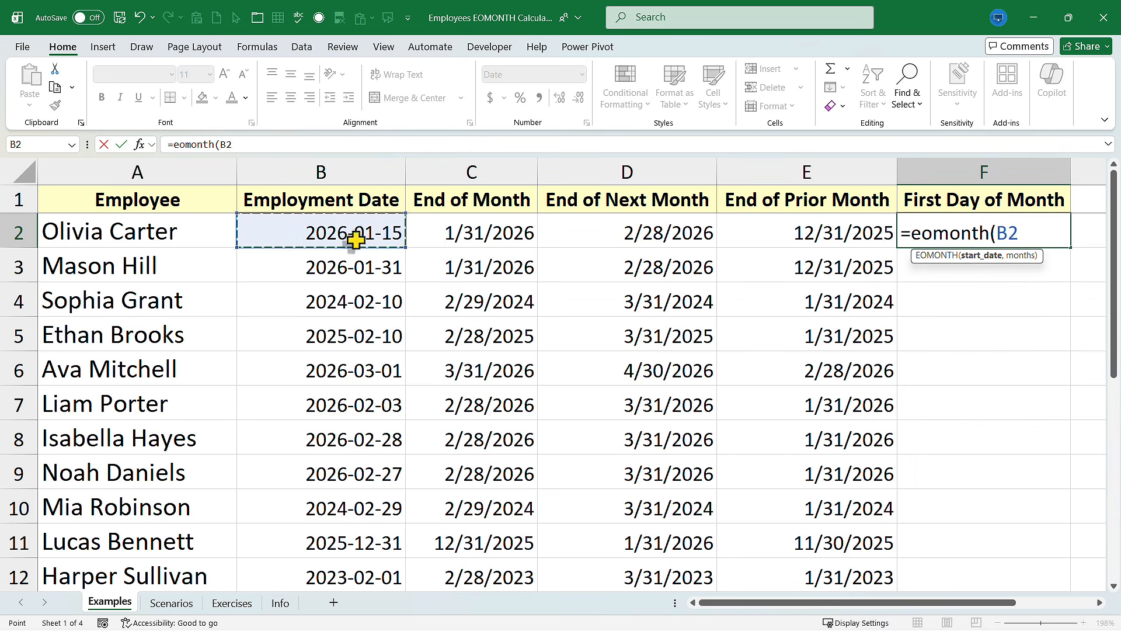
pyautogui.write(',')
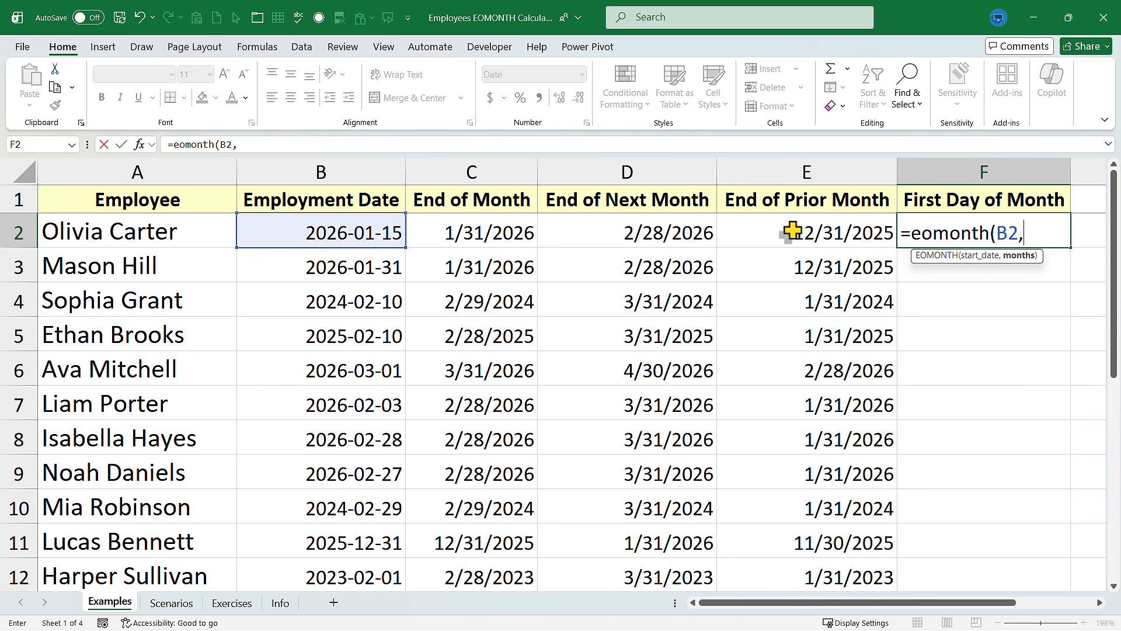
pyautogui.write('-1')
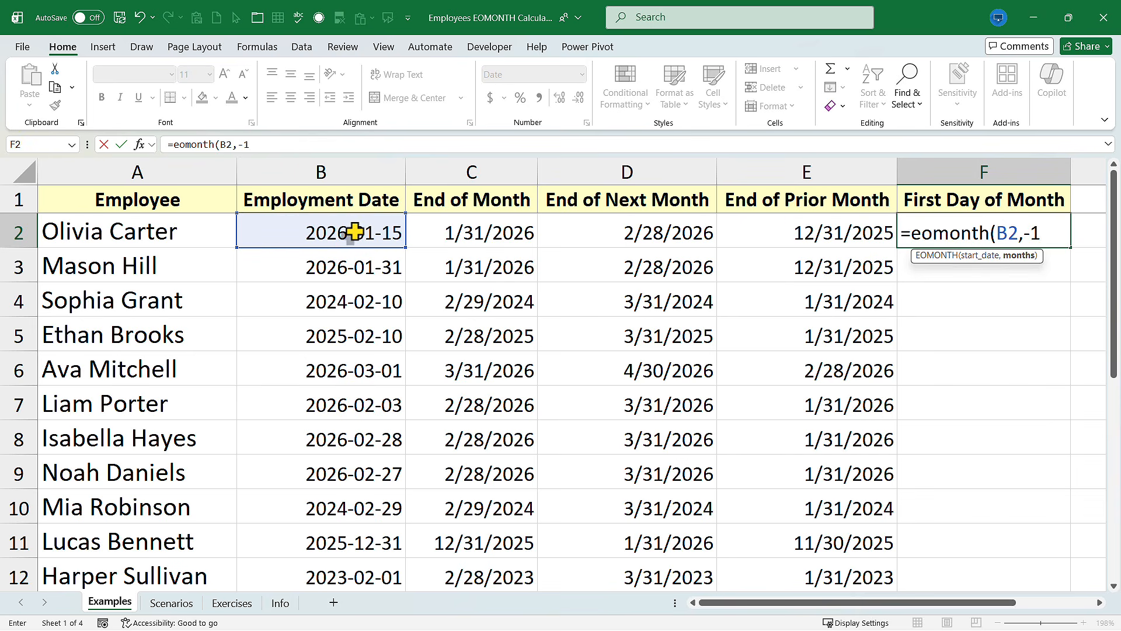
pyautogui.write(')+1')
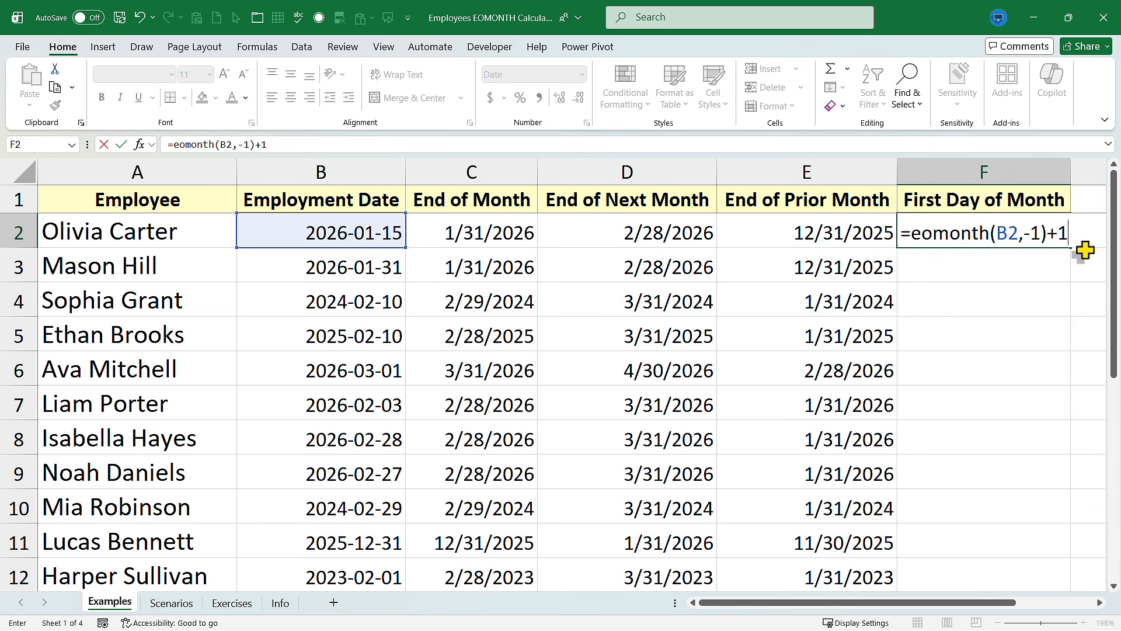
pyautogui.press('Return')
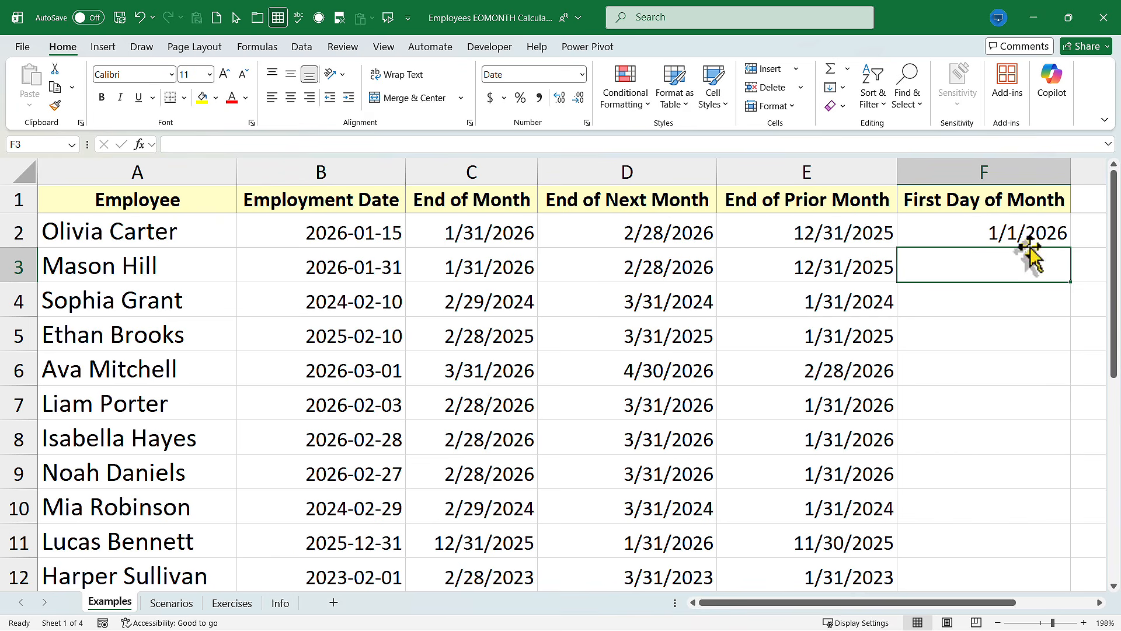
# Fill the First Day of Month formula down column F to the last employee row
pyautogui.click(1048, 239)
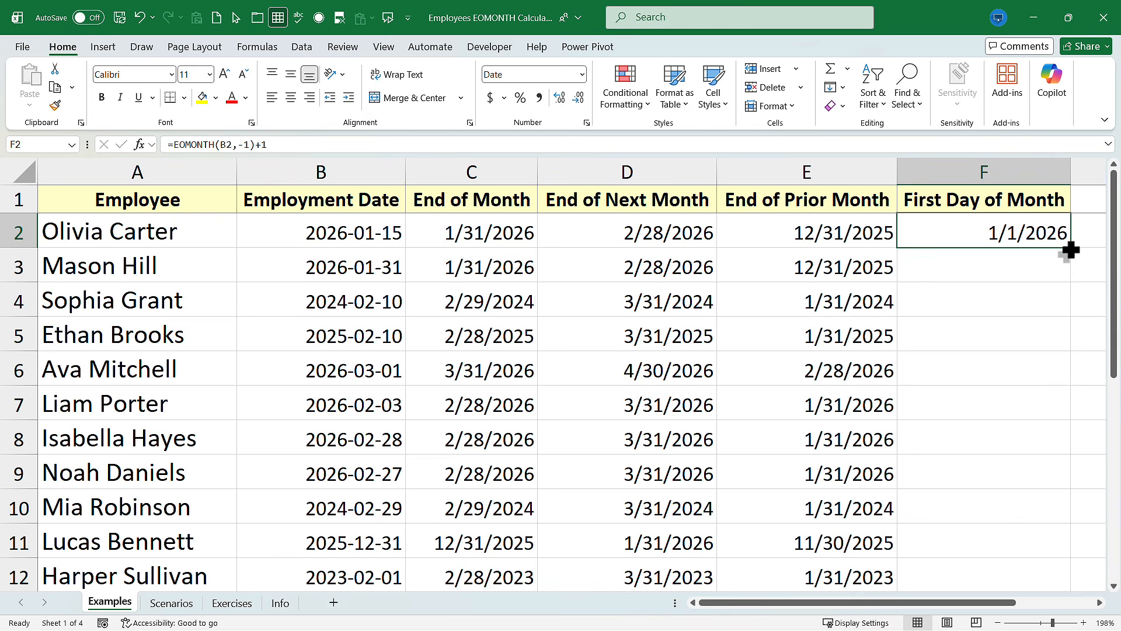
pyautogui.doubleClick(1070, 250)
pyautogui.scroll(-5, 1015, 273)
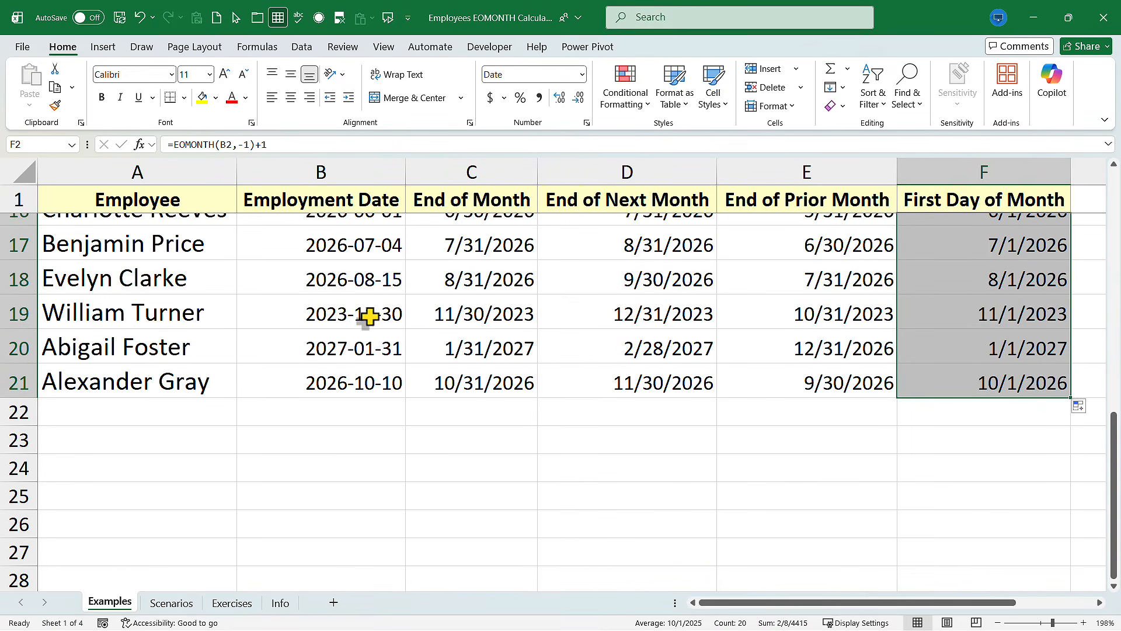
pyautogui.scroll(5, 651, 371)
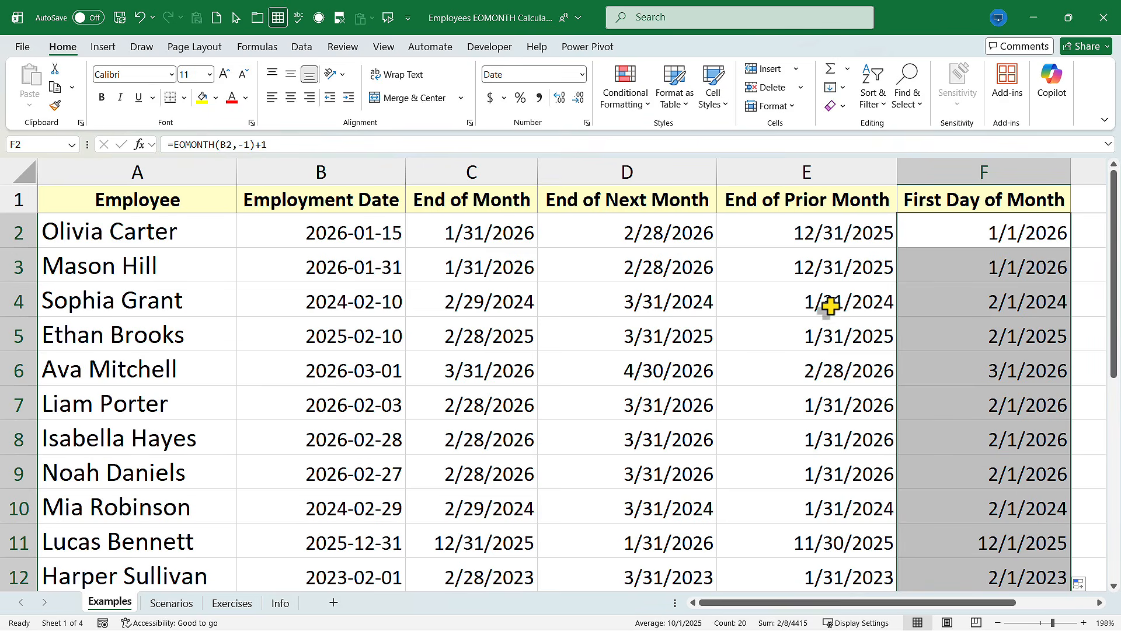
# Inspect the End of Prior Month and First Day of Month formulas in row 4
pyautogui.click(852, 299)
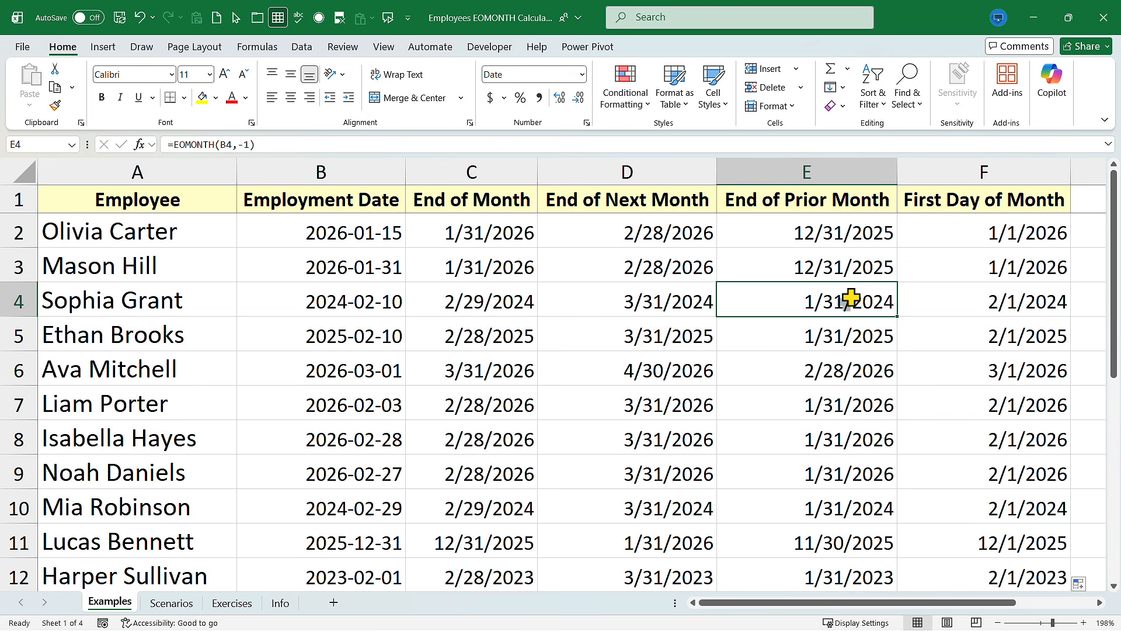
pyautogui.click(1022, 301)
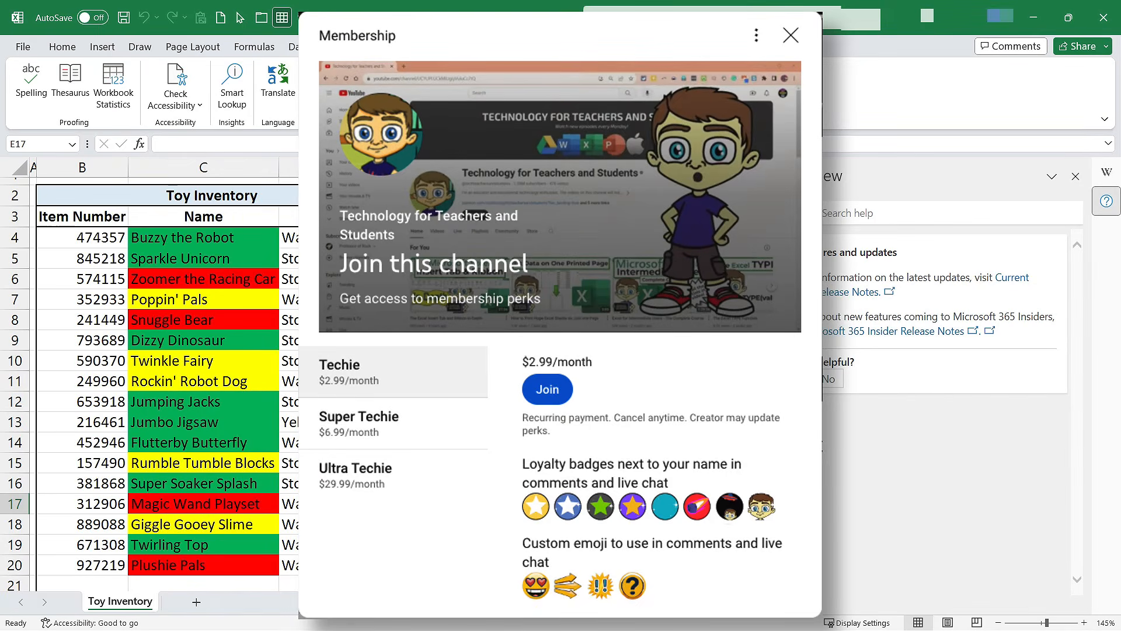
pyautogui.scroll(-1, 709, 440)
pyautogui.scroll(1, 709, 440)
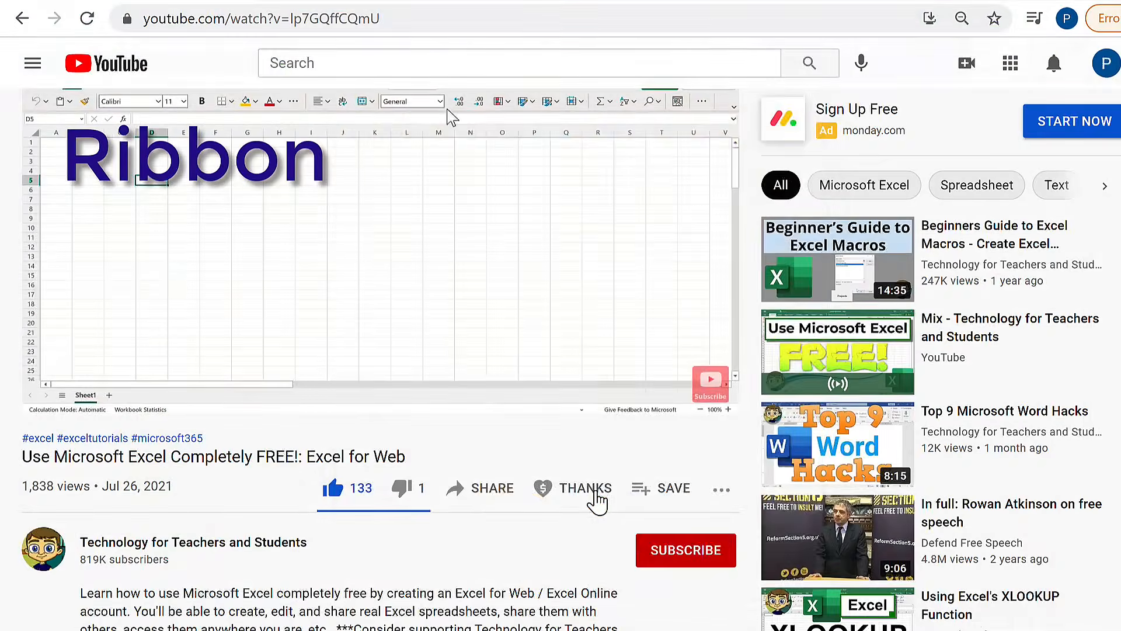
pyautogui.click(591, 496)
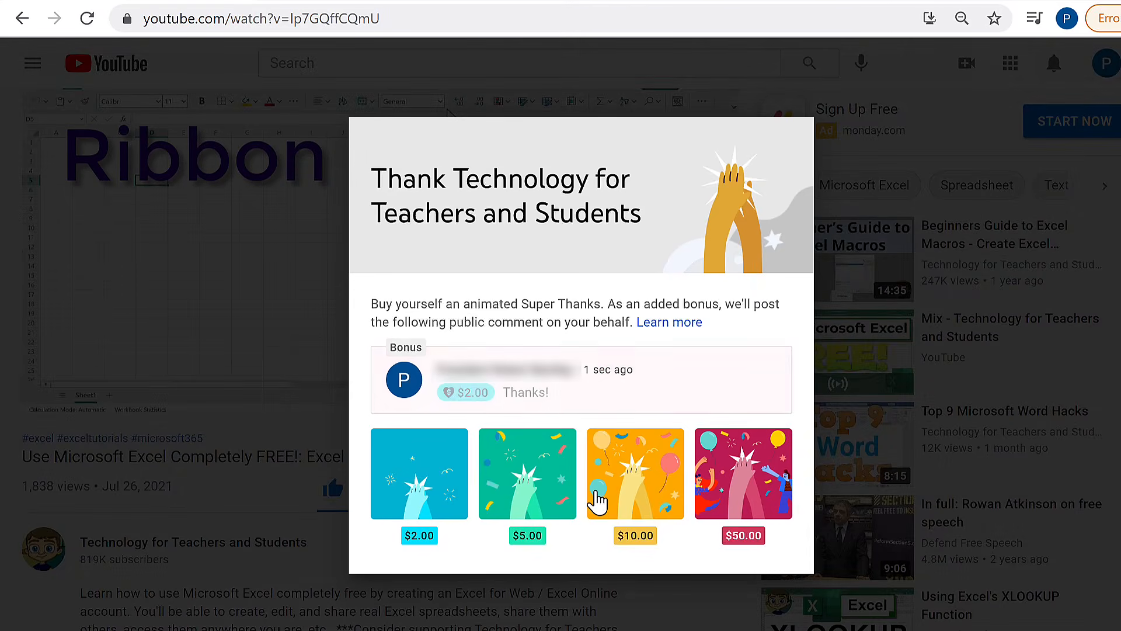